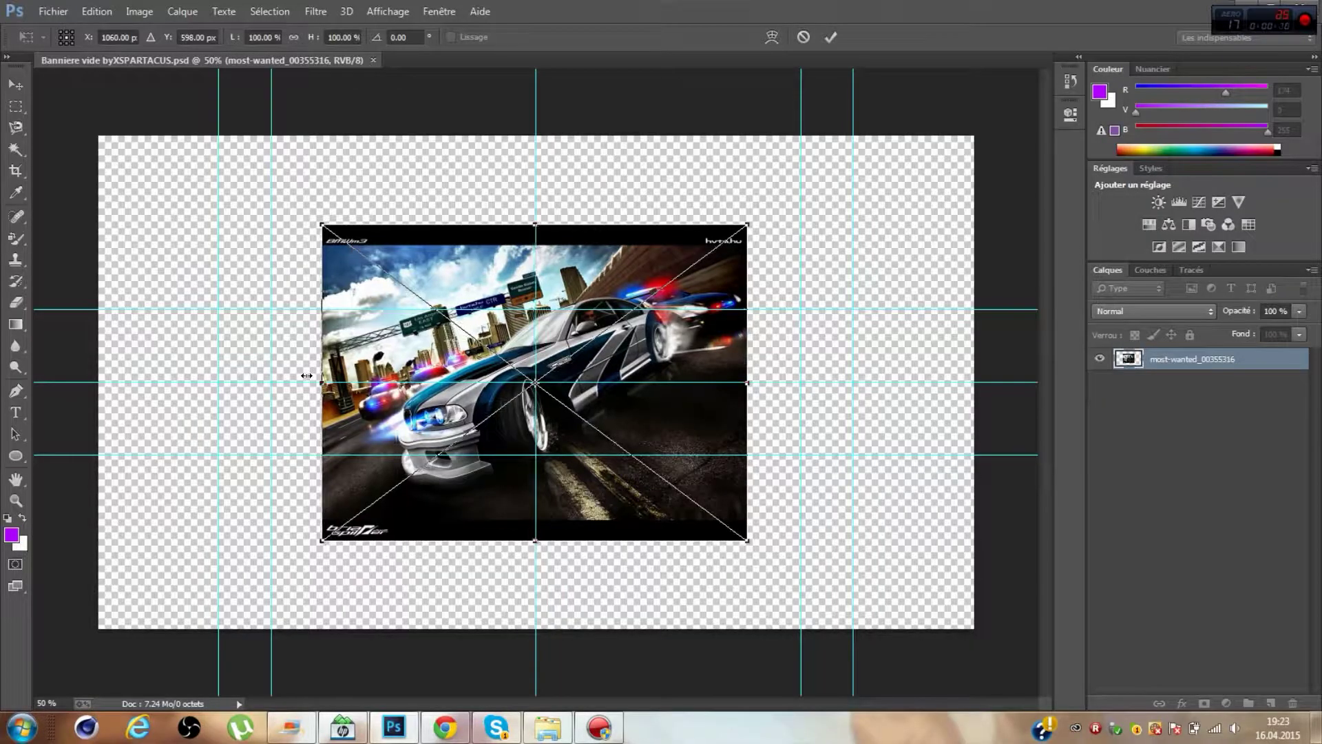
# - Enlarge the car image wider across the banner and slightly taller
pyautogui.moveTo(325, 382); pyautogui.dragTo(299, 382)
pyautogui.moveTo(747, 382); pyautogui.dragTo(800, 382)
pyautogui.moveTo(549, 225); pyautogui.dragTo(549, 212)
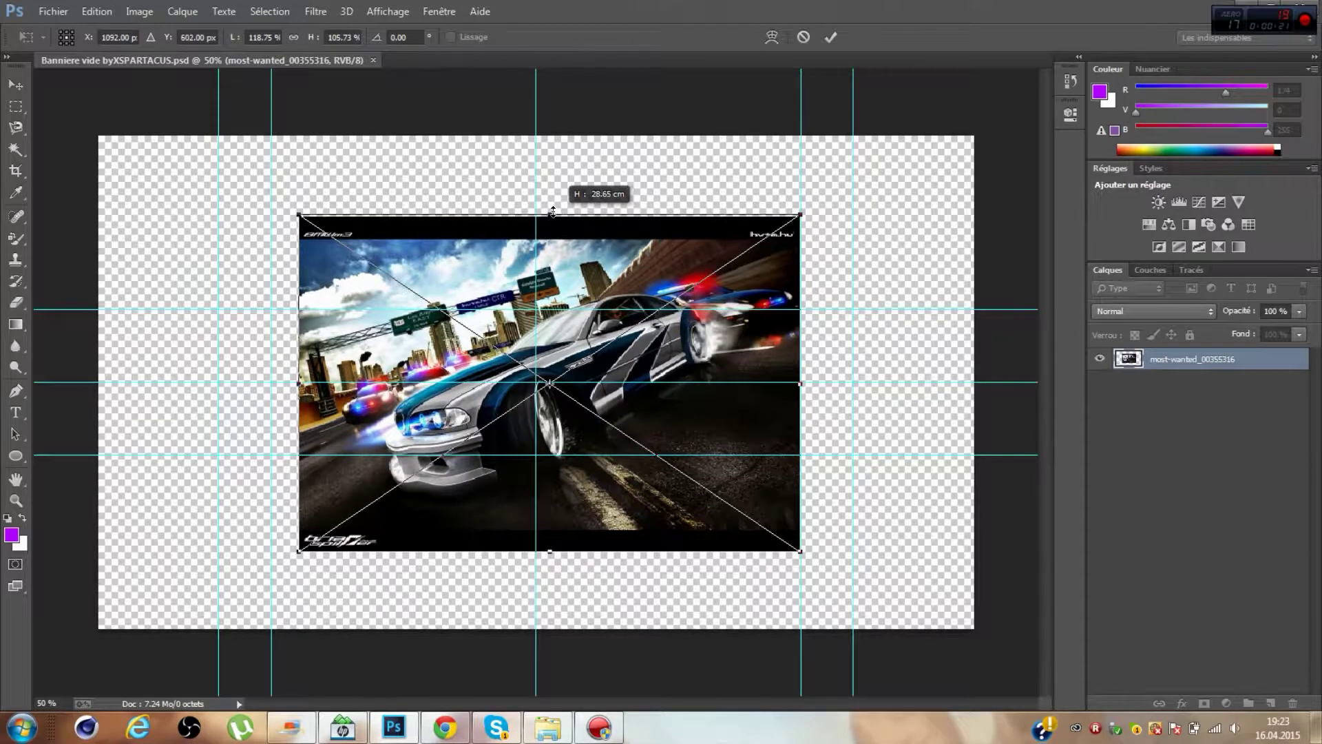
pyautogui.press('Return')
# - Rasterize the car layer and delete its top and bottom bands
pyautogui.press('m')
pyautogui.rightClick(1205, 359)
pyautogui.click(1047, 187)
pyautogui.press('Delete')
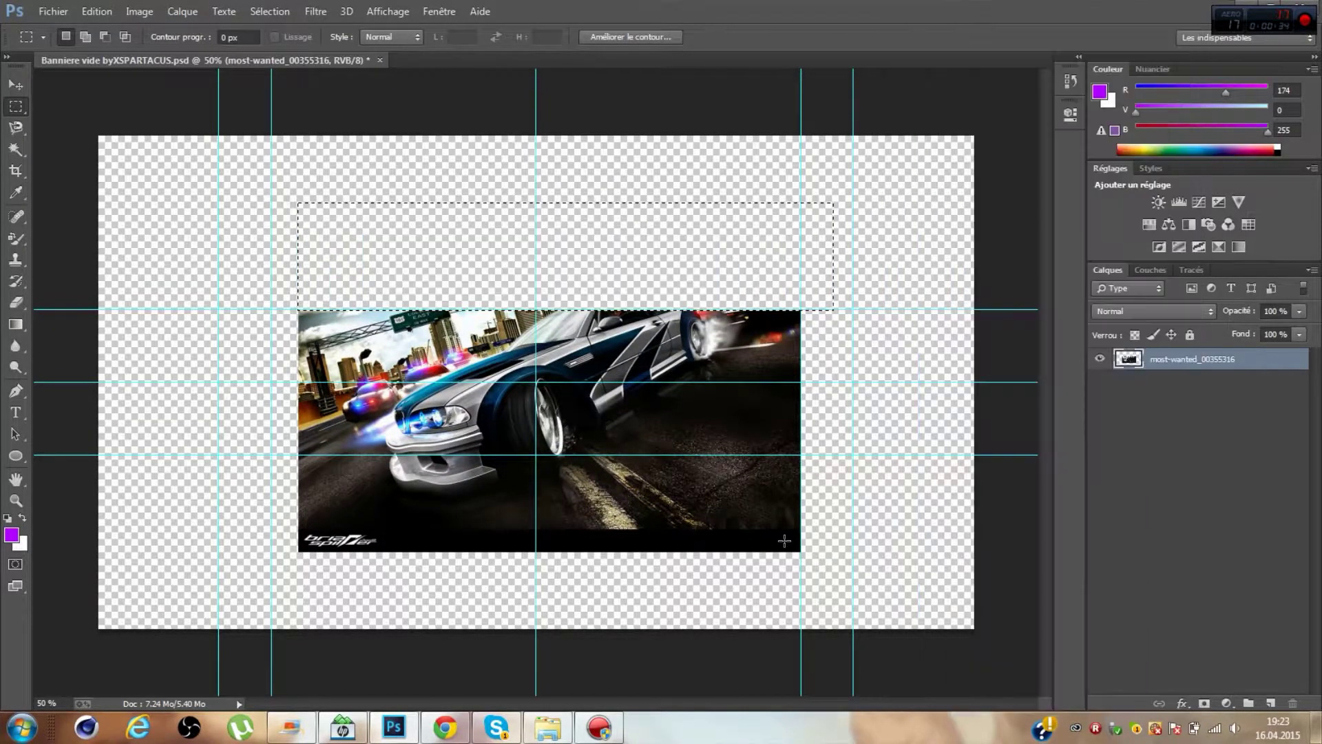
pyautogui.moveTo(750, 206); pyautogui.dragTo(751, 458)
pyautogui.press('Delete')
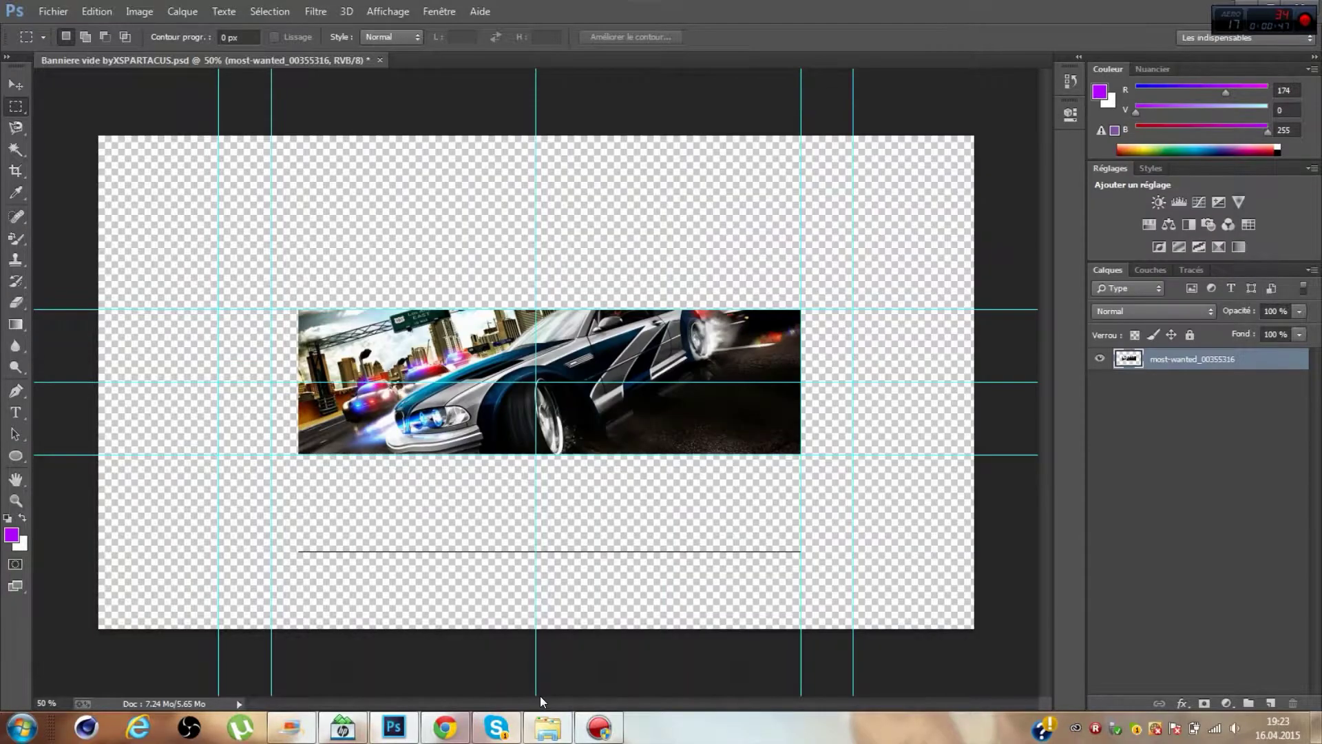
# - Add 'bmw' to the Google Images search and browse the wallpaper results
pyautogui.click(445, 727)
pyautogui.write('bmw')
pyautogui.press('Return')
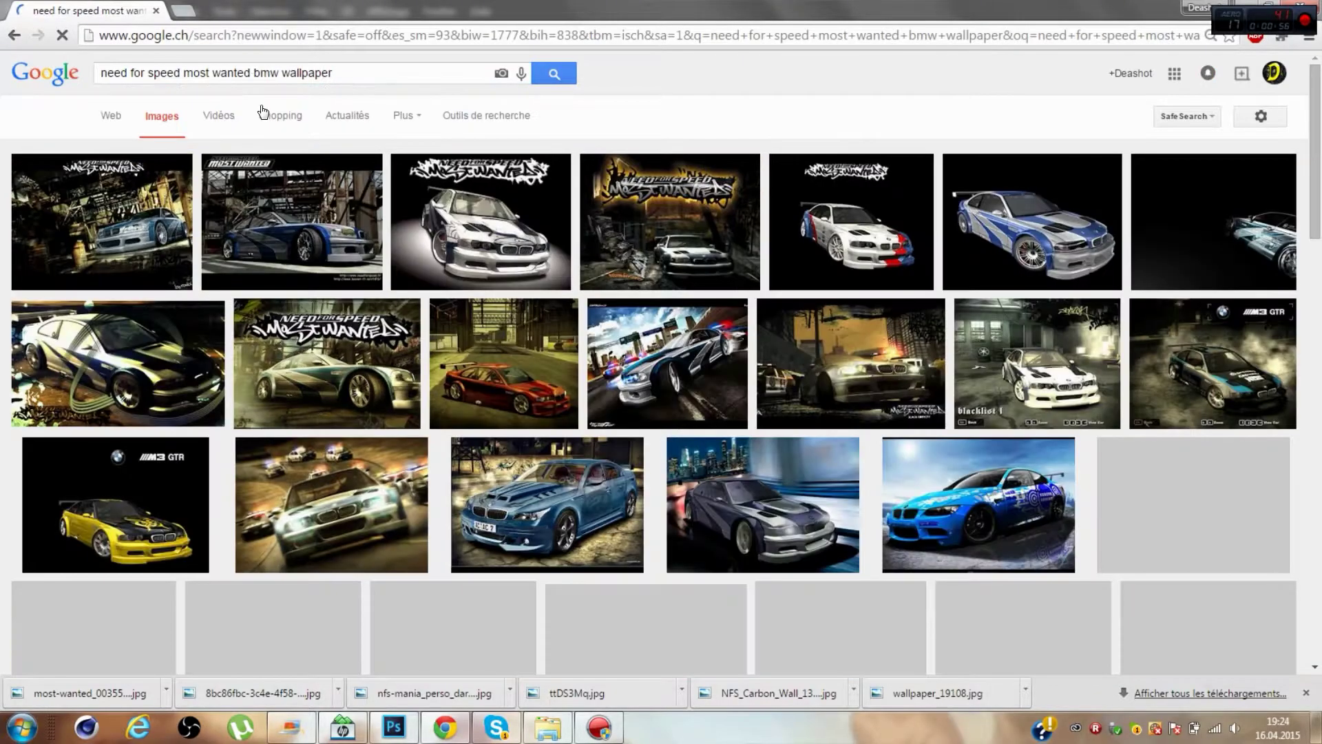
pyautogui.moveTo(1316, 89); pyautogui.dragTo(1315, 447)
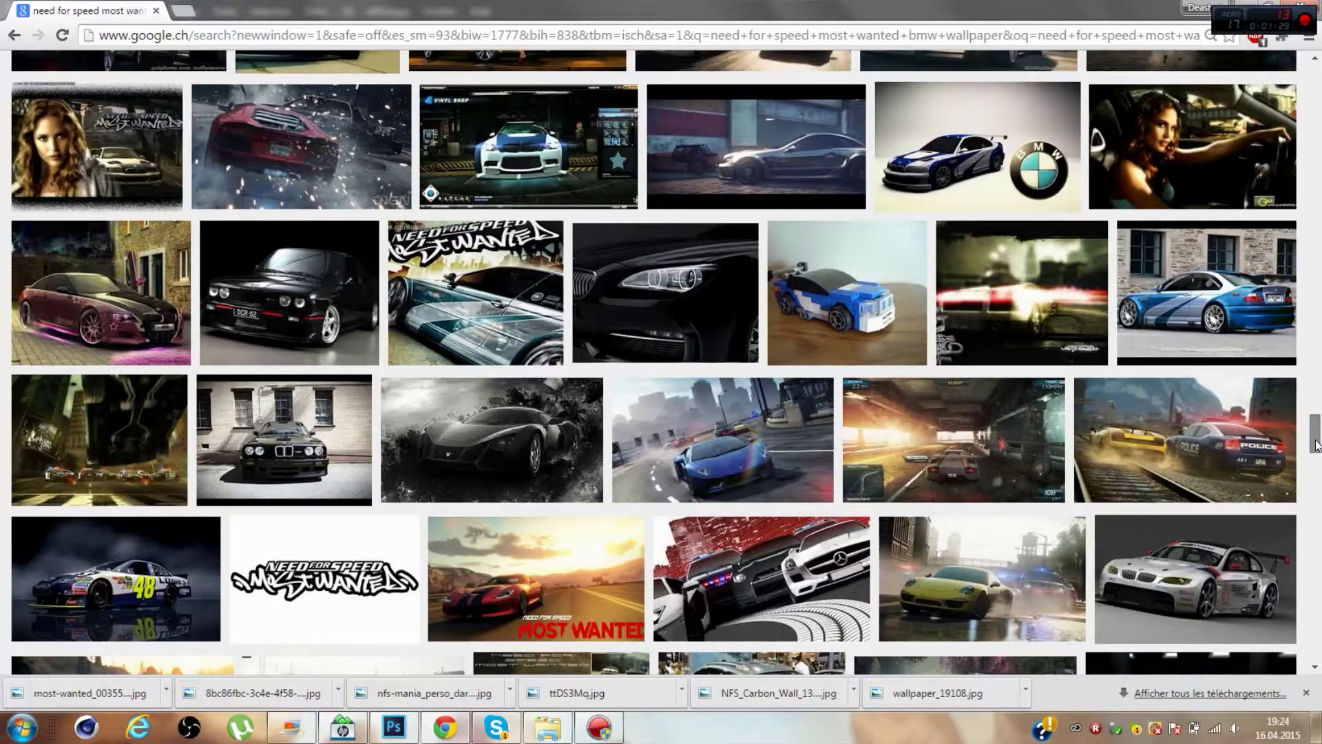
# - Put a Most Wanted result on the banner's left, squashed to fit the strip
pyautogui.click(767, 372)
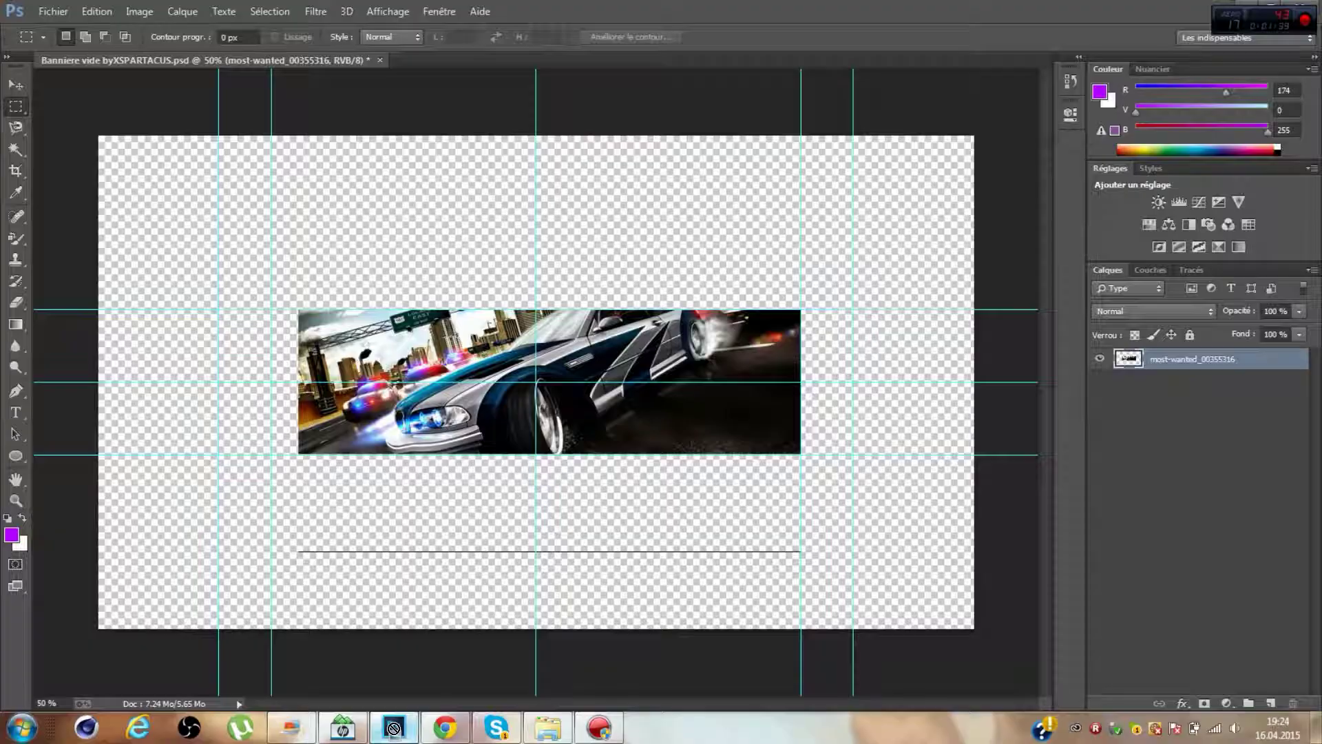
pyautogui.moveTo(394, 728)
pyautogui.mouseDown()
pyautogui.moveTo(544, 386)
pyautogui.moveTo(296, 324)
pyautogui.mouseUp()
pyautogui.moveTo(270, 121); pyautogui.dragTo(271, 235)
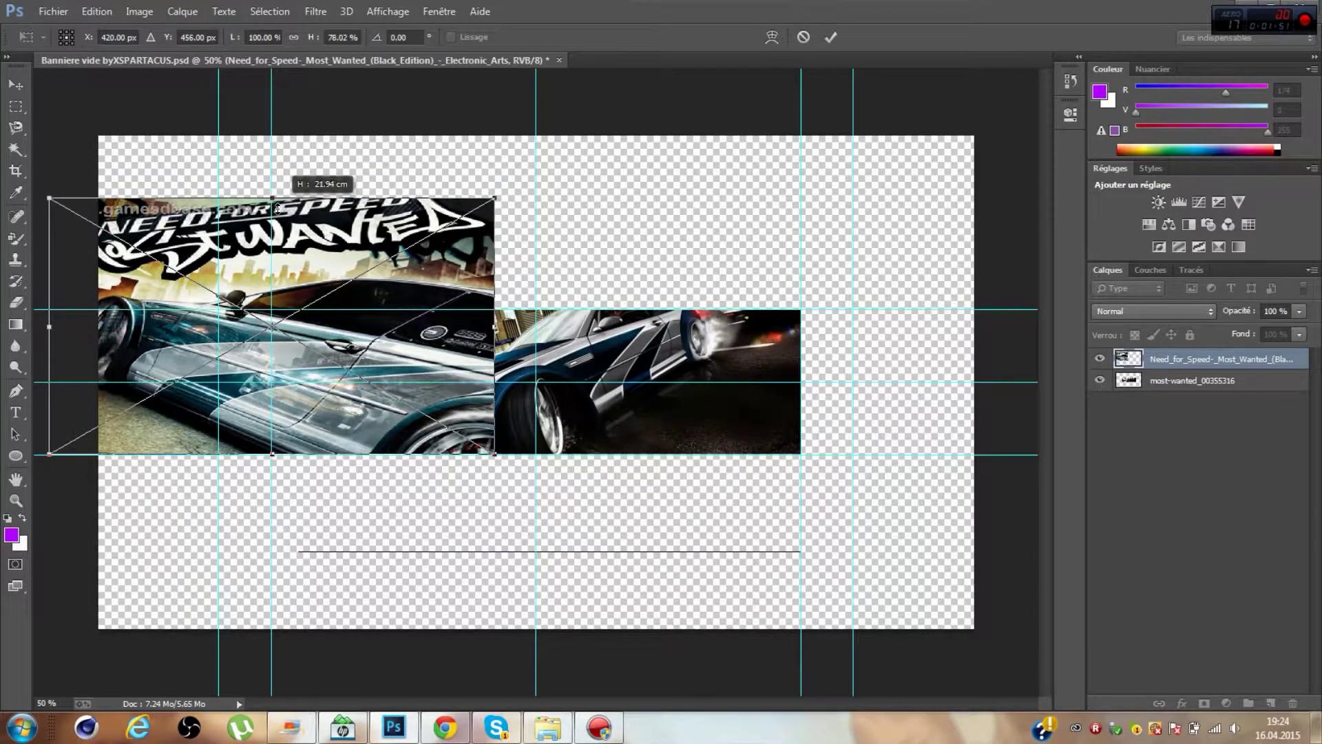
# - Commit the new image's size and delete its Need for Speed logo band
pyautogui.press('Return')
pyautogui.press('m')
pyautogui.rightClick(471, 262)
pyautogui.rightClick(1212, 358)
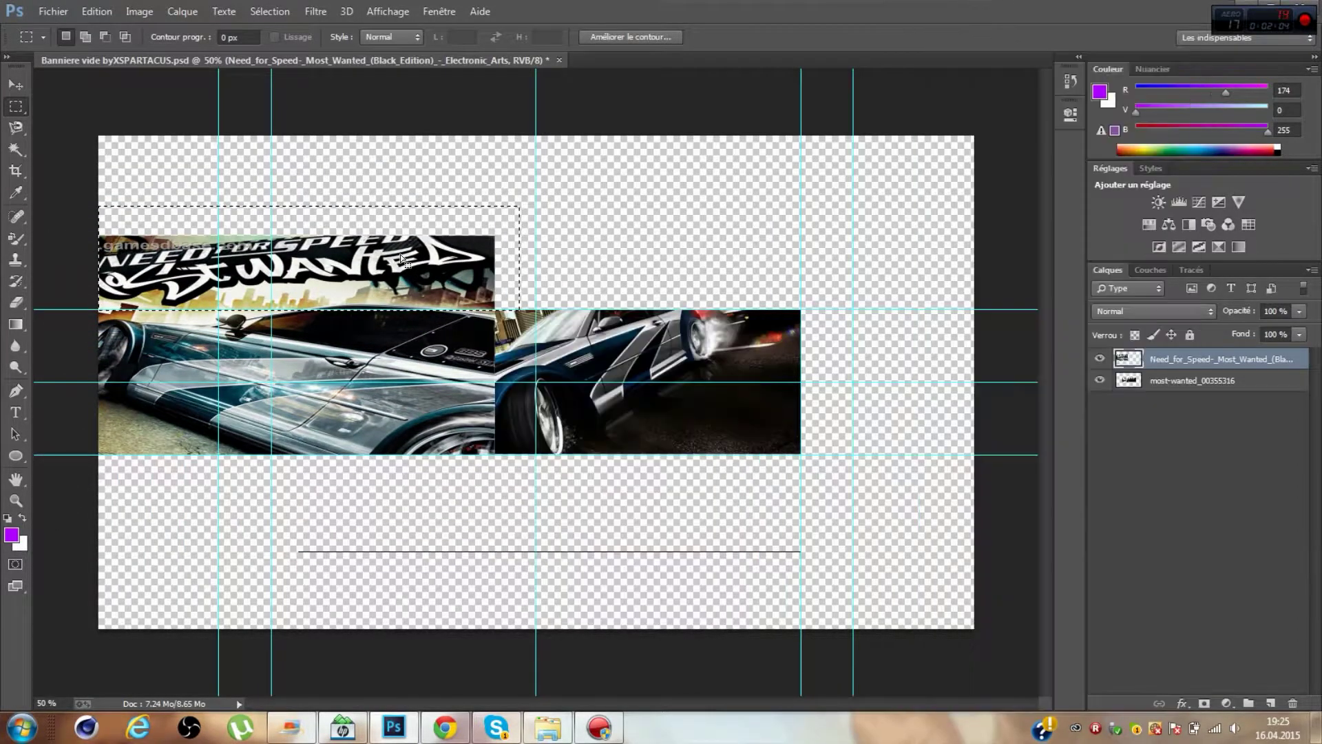
pyautogui.click(978, 210)
pyautogui.press('Delete')
pyautogui.hotkey('ctrl', 'd')
pyautogui.press('v')
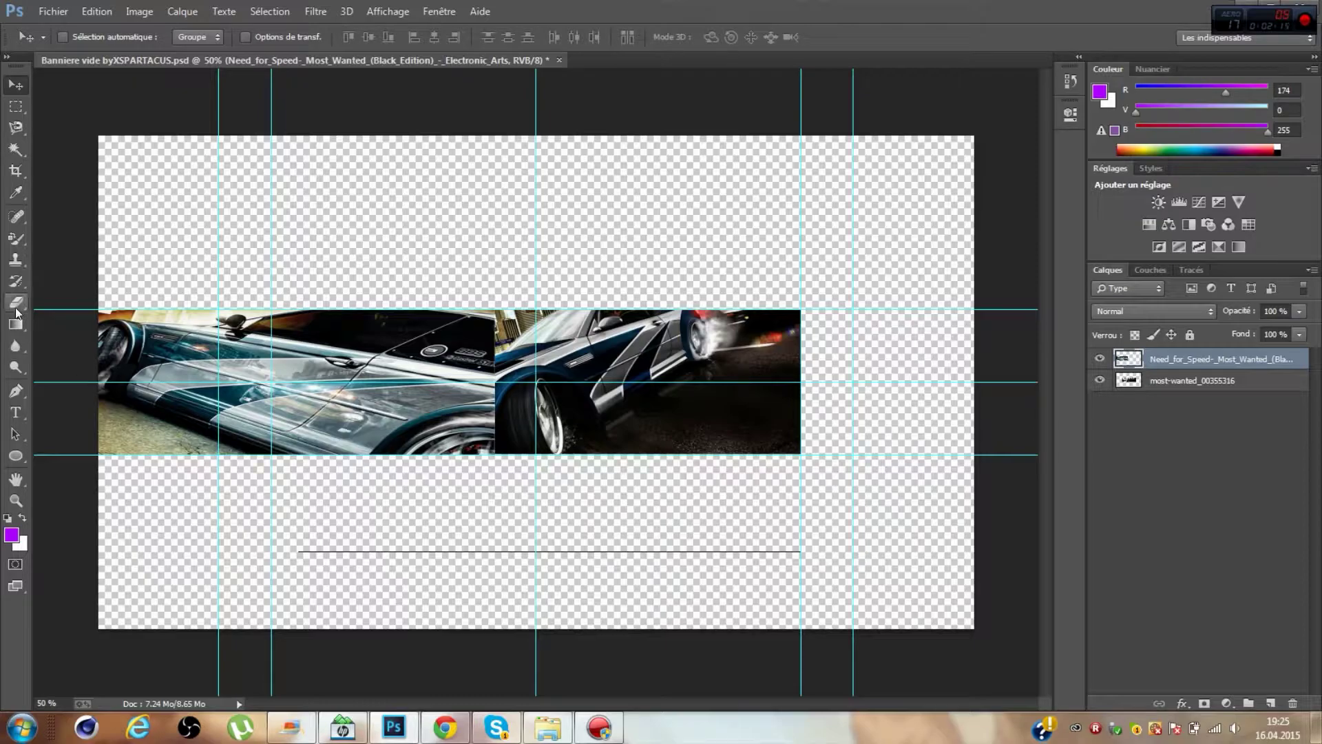
# - Erase the seam between the two cars with a size 79 eraser, nudging the top image right
pyautogui.click(16, 303)
pyautogui.moveTo(482, 324); pyautogui.dragTo(460, 372)
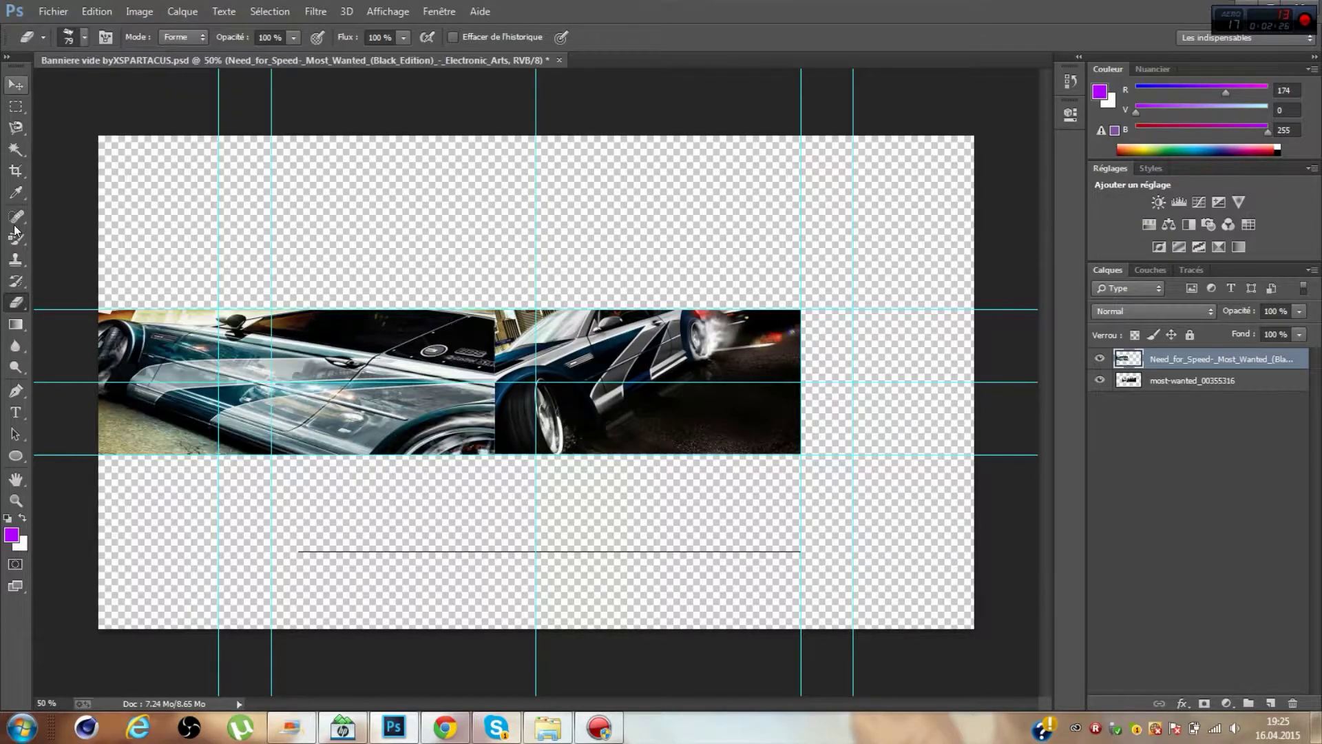
pyautogui.click(68, 34)
pyautogui.click(159, 241)
pyautogui.moveTo(468, 330); pyautogui.dragTo(409, 478)
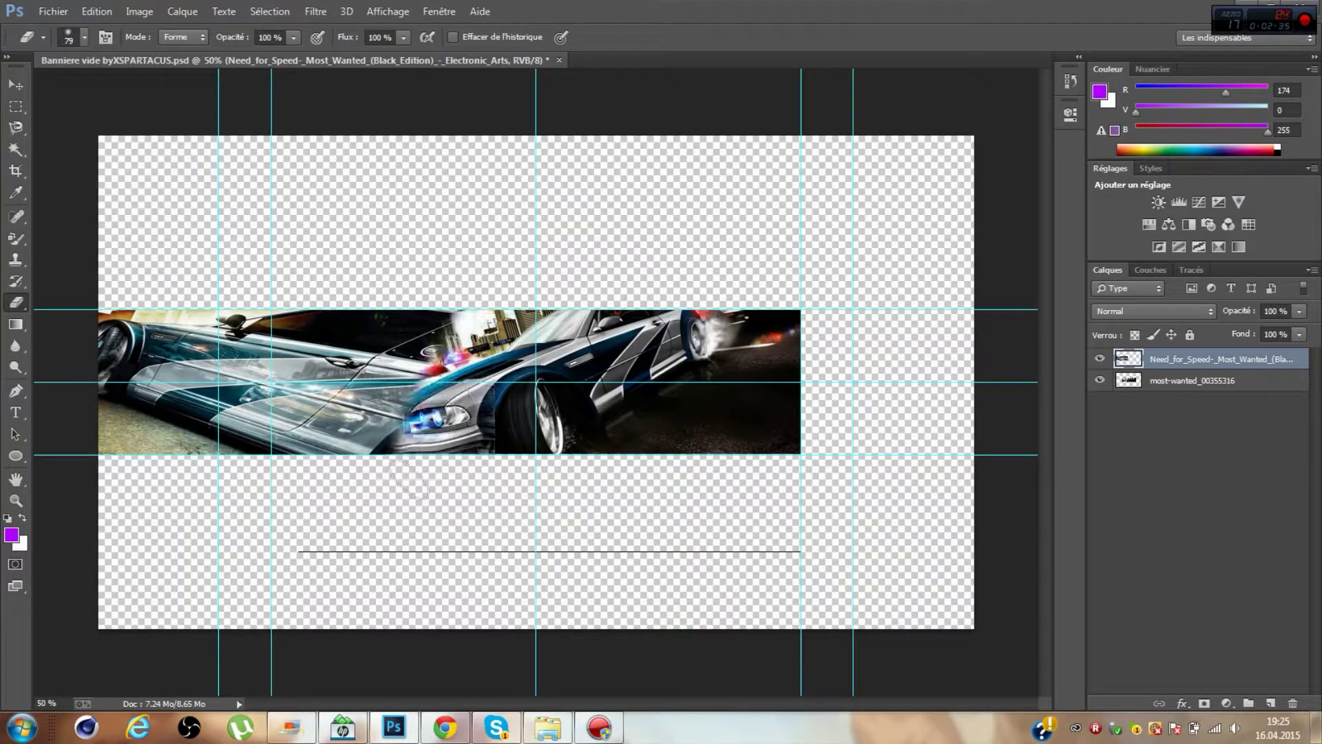
pyautogui.press('v')
pyautogui.moveTo(234, 355); pyautogui.dragTo(271, 356)
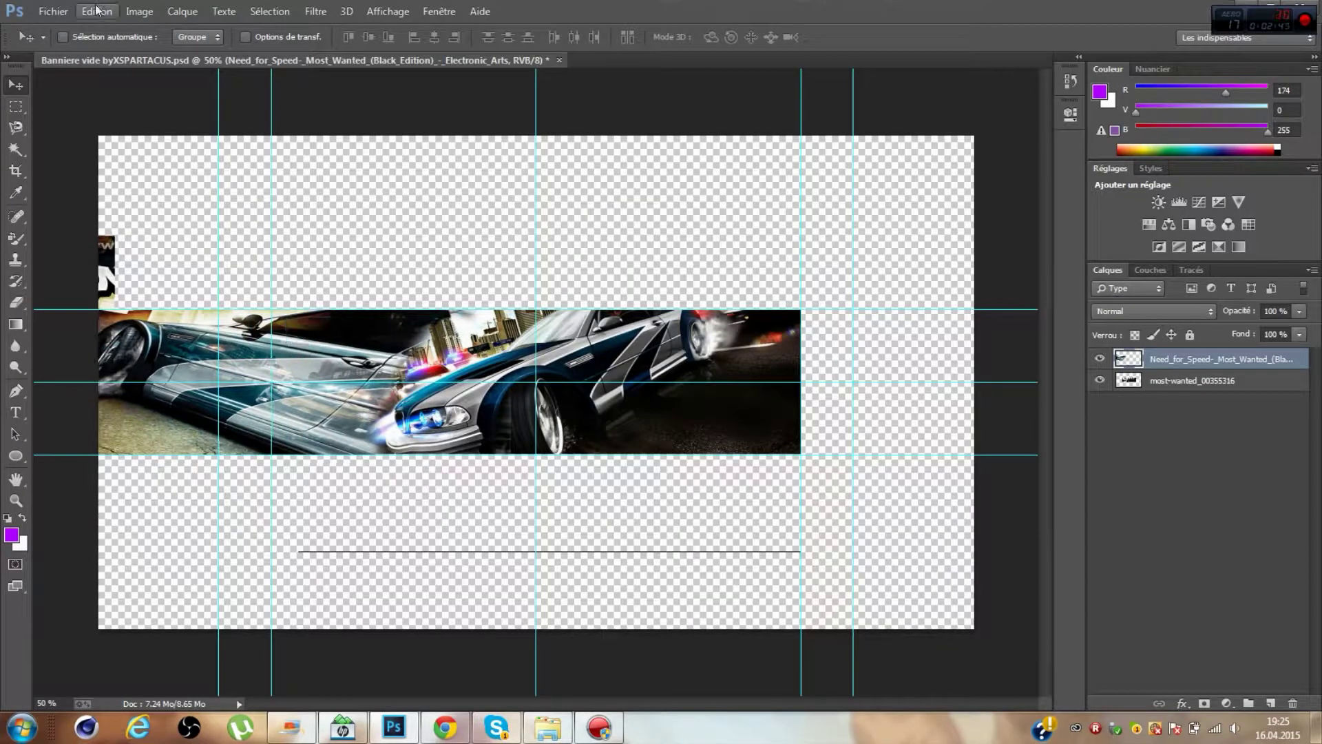
# - Undo a stray eraser stroke and delete the leftover fragment at the left edge
pyautogui.click(22, 308)
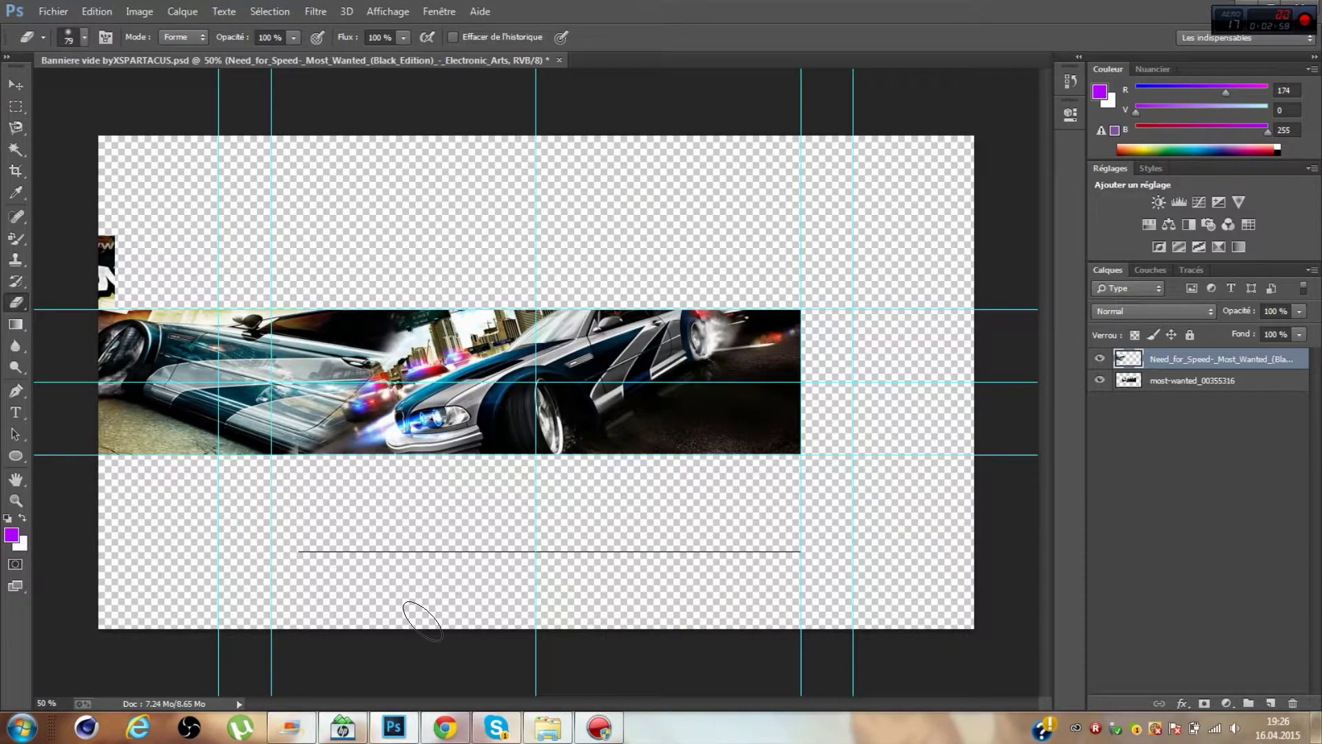
pyautogui.click(96, 11)
pyautogui.press('m')
pyautogui.moveTo(117, 216); pyautogui.dragTo(82, 300)
pyautogui.press('Delete')
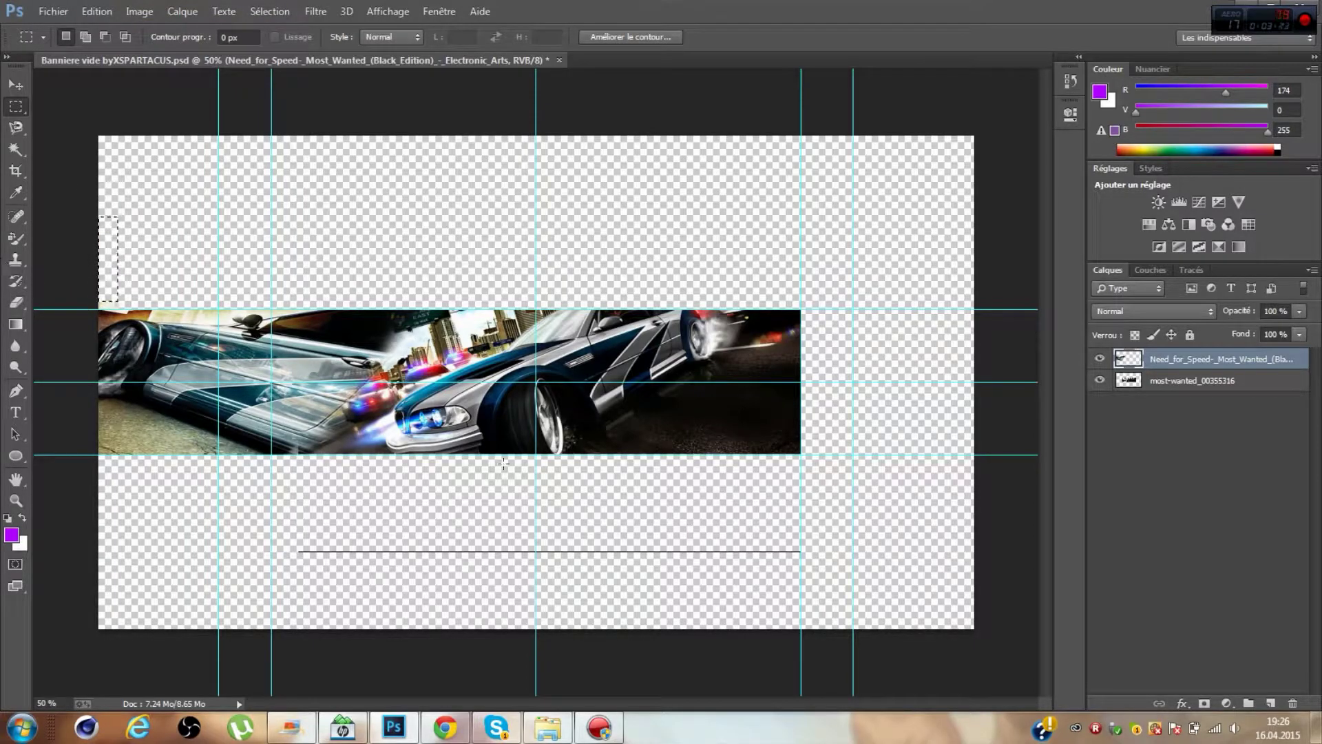
# - Return to the Google Images results in the browser
pyautogui.click(445, 727)
pyautogui.hotkey('alt', 'Left')
pyautogui.press('Escape')
pyautogui.moveTo(1315, 300); pyautogui.dragTo(1312, 417)
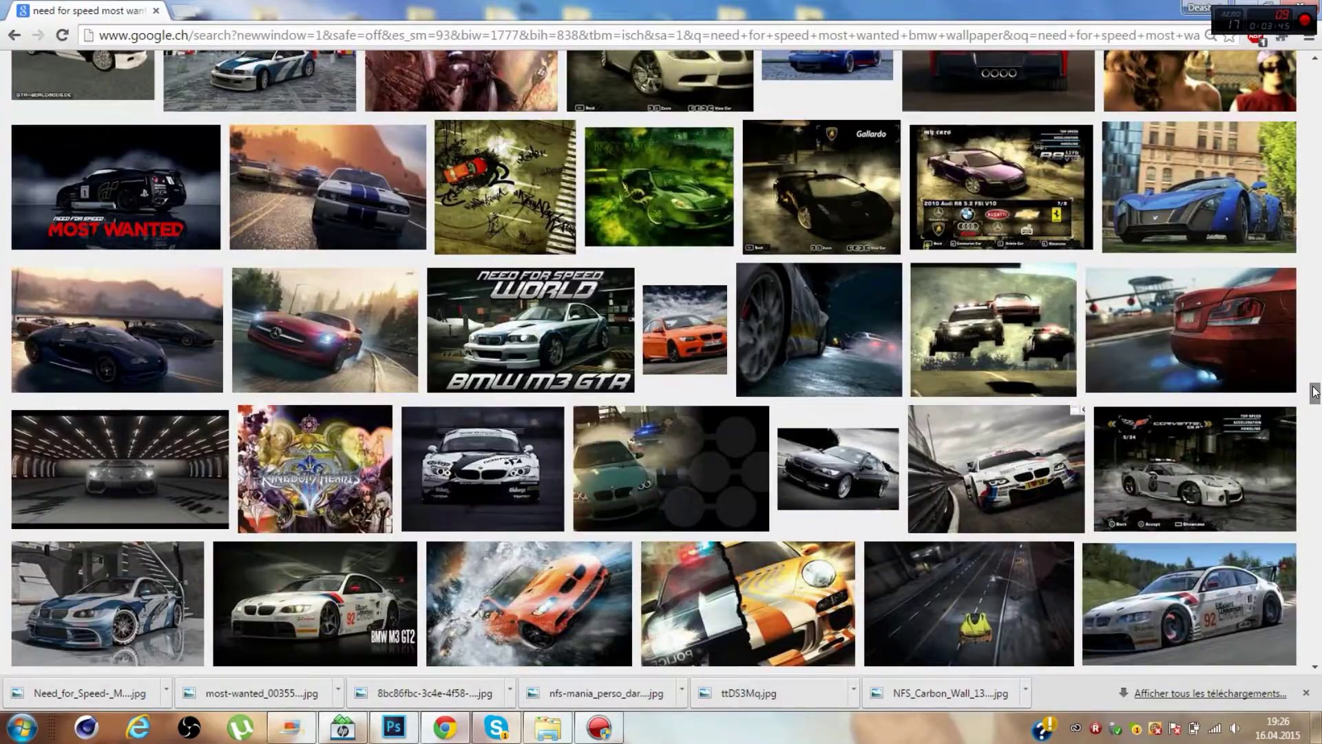
# - Scroll down through the BMW wallpaper results
pyautogui.scroll(-10, 1295, 359)
pyautogui.scroll(-10, 1281, 296)
pyautogui.scroll(-10, 1261, 234)
pyautogui.scroll(-10, 1241, 172)
pyautogui.scroll(-5, 1237, 230)
pyautogui.scroll(-5, 1222, 178)
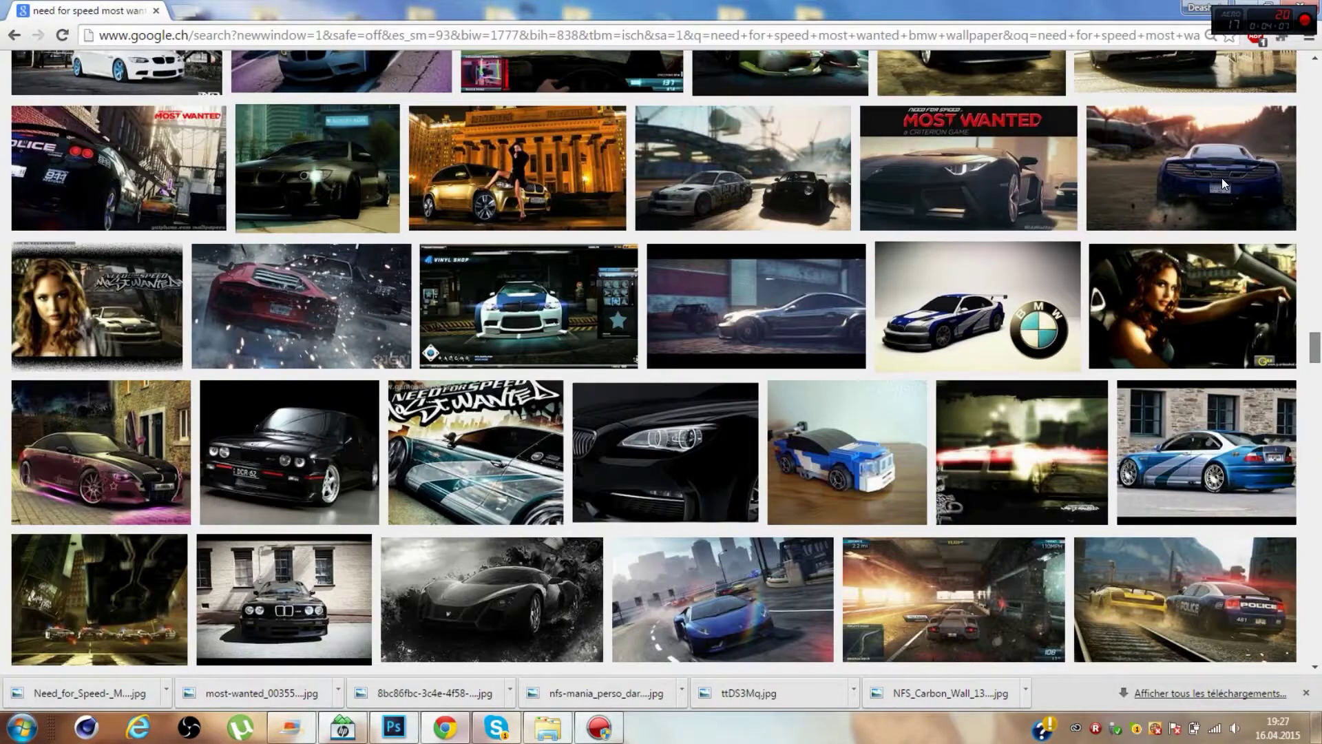
pyautogui.scroll(-5, 1205, 127)
# - Preview a result image and browse images similar to it
pyautogui.click(475, 124)
pyautogui.click(1067, 467)
pyautogui.scroll(-5, 1240, 276)
pyautogui.scroll(-5, 1309, 172)
pyautogui.moveTo(1312, 167); pyautogui.dragTo(1308, 346)
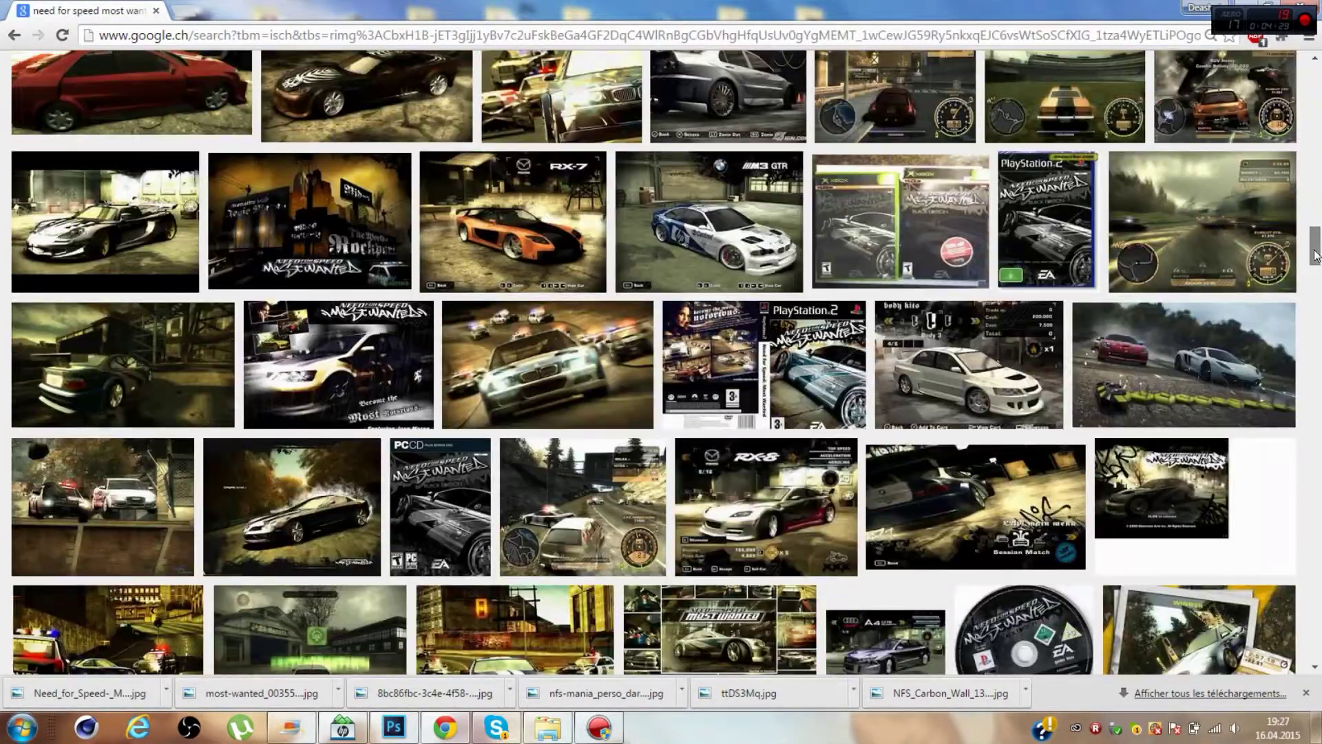
# - Search for '…bmw police' and save the police-chase image nfs-most-wanted-2.jpg
pyautogui.press('Home')
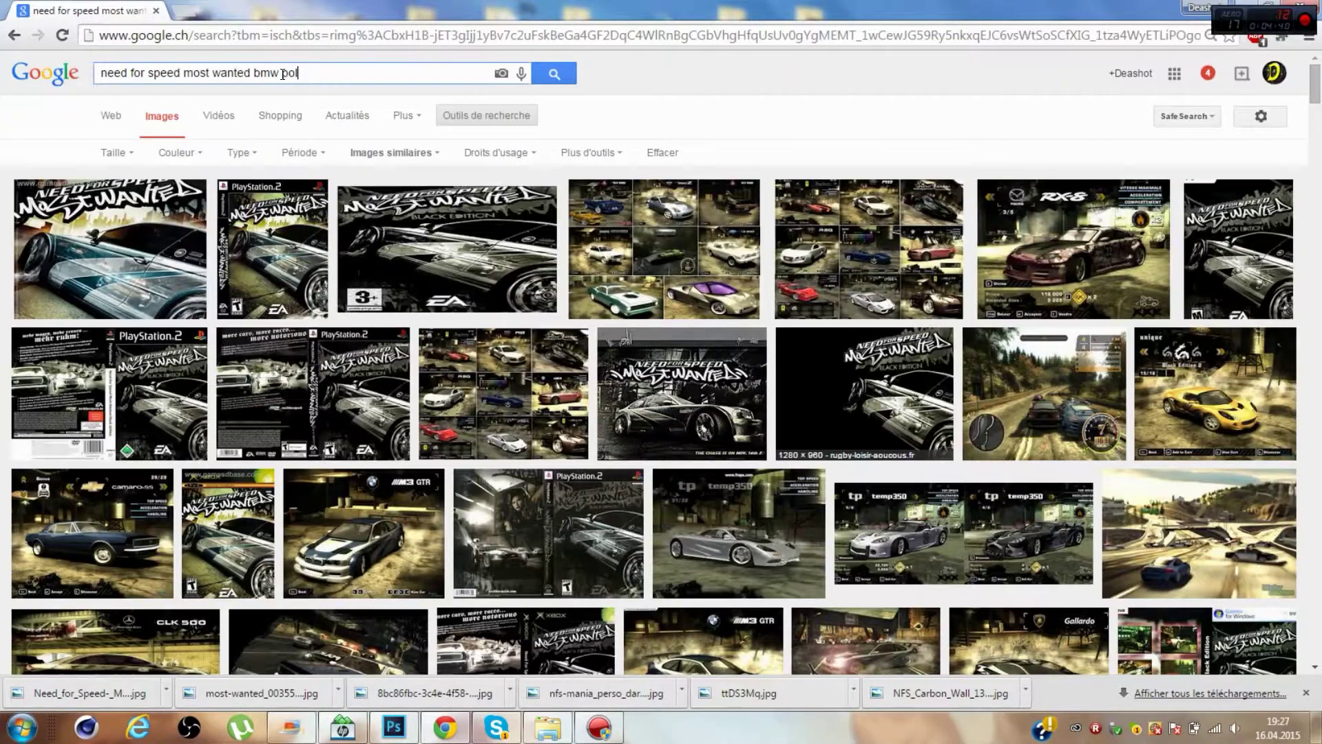
pyautogui.write('ice')
pyautogui.click(74, 221)
pyautogui.click(1006, 351)
pyautogui.hotkey('ctrl', 's')
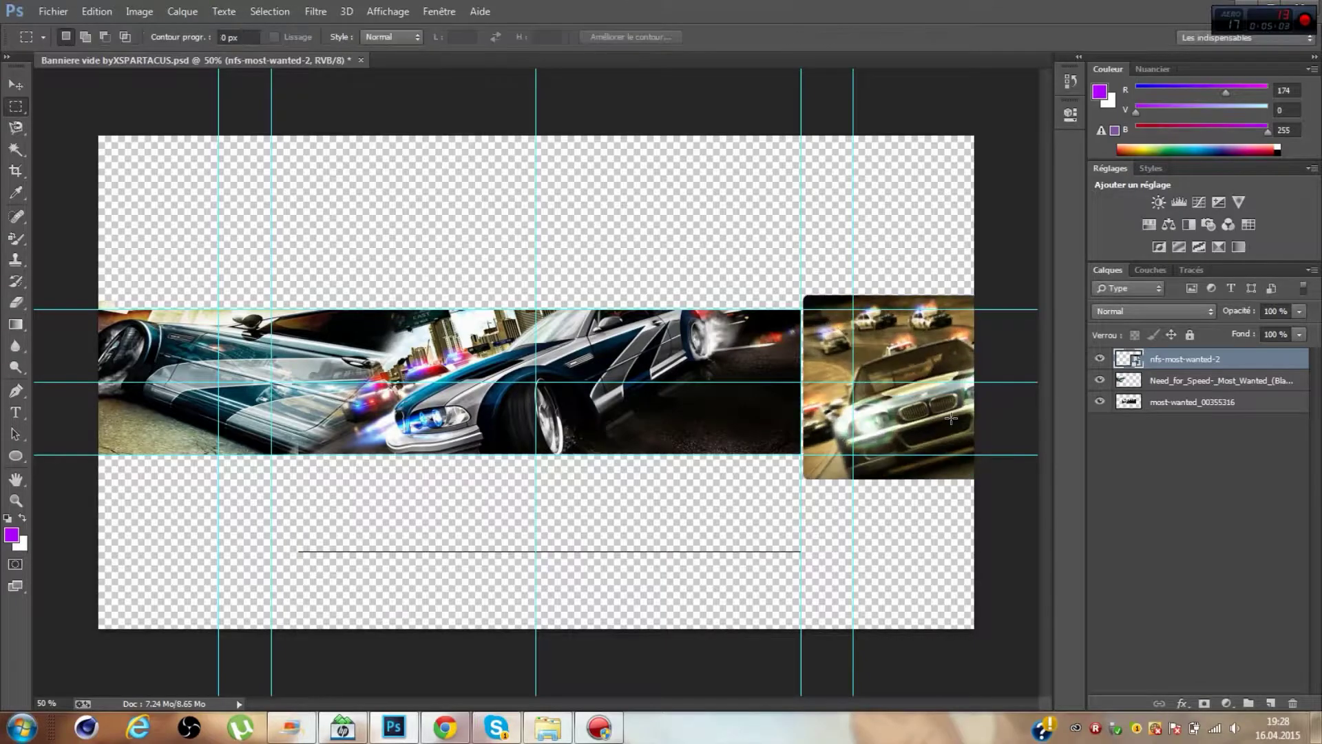
# - Trim the police-chase image and move it left toward the car strip
pyautogui.moveTo(949, 396); pyautogui.dragTo(948, 391)
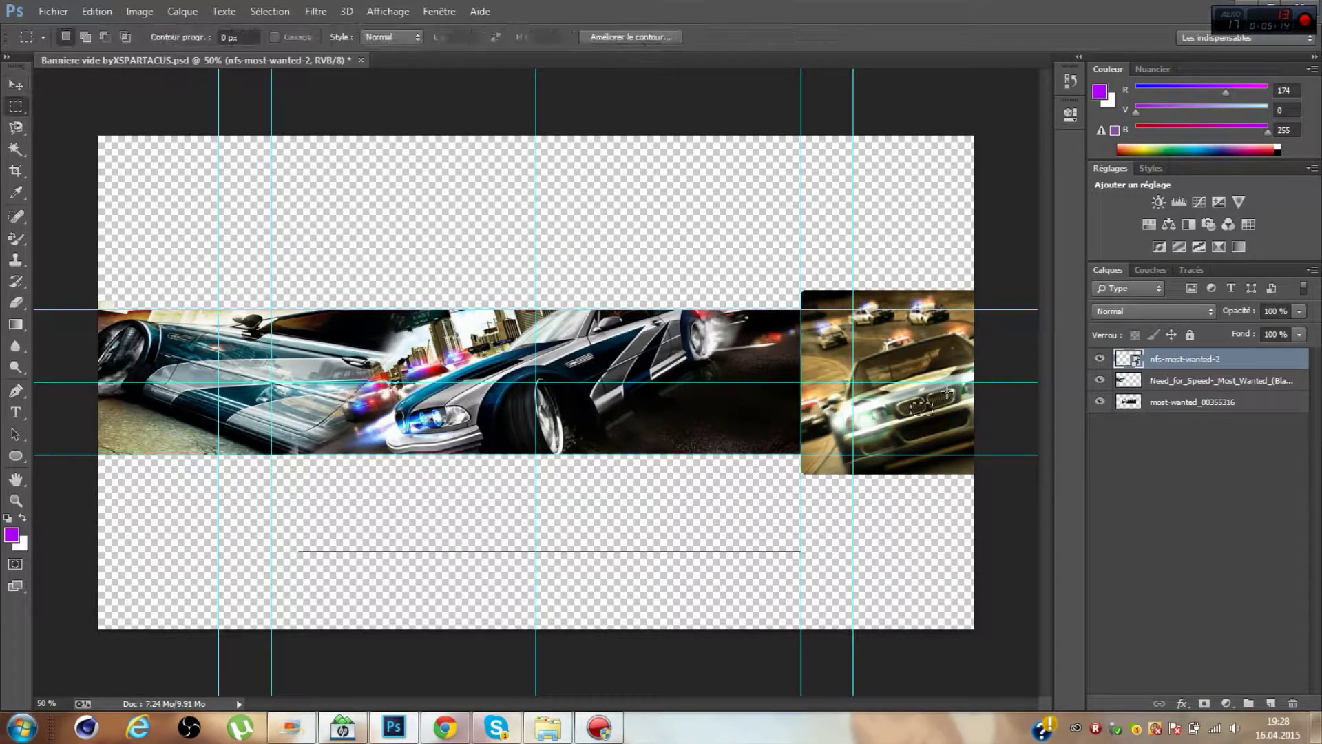
pyautogui.press('Delete')
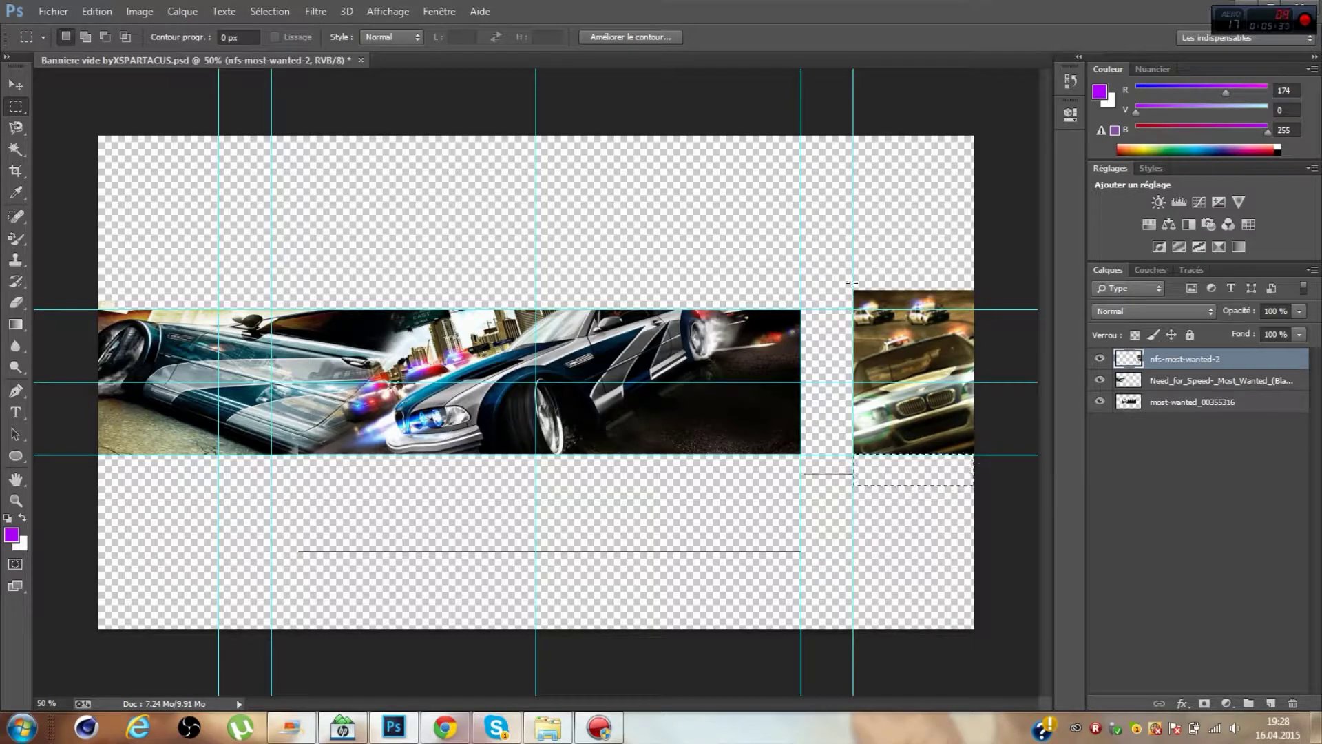
pyautogui.click(15, 83)
pyautogui.moveTo(911, 354); pyautogui.dragTo(845, 354)
# - Enlarge the police-chase image to reach the banner's right edge
pyautogui.hotkey('ctrl', 't')
pyautogui.moveTo(926, 290); pyautogui.dragTo(984, 290)
pyautogui.moveTo(856, 272); pyautogui.dragTo(856, 257)
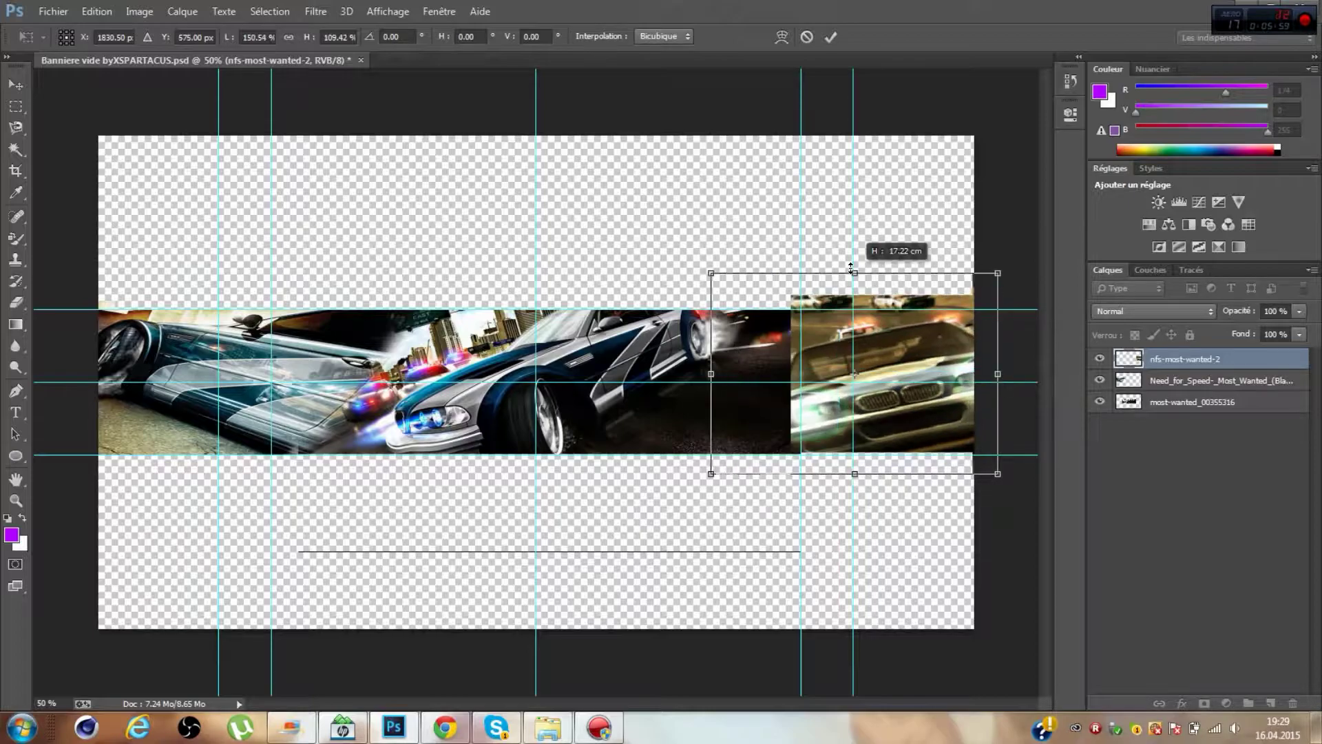
pyautogui.press('Return')
# - Discard the police-chase image and go back to the image search
pyautogui.hotkey('ctrl', 't')
pyautogui.press('Escape')
pyautogui.press('Delete')
pyautogui.click(467, 725)
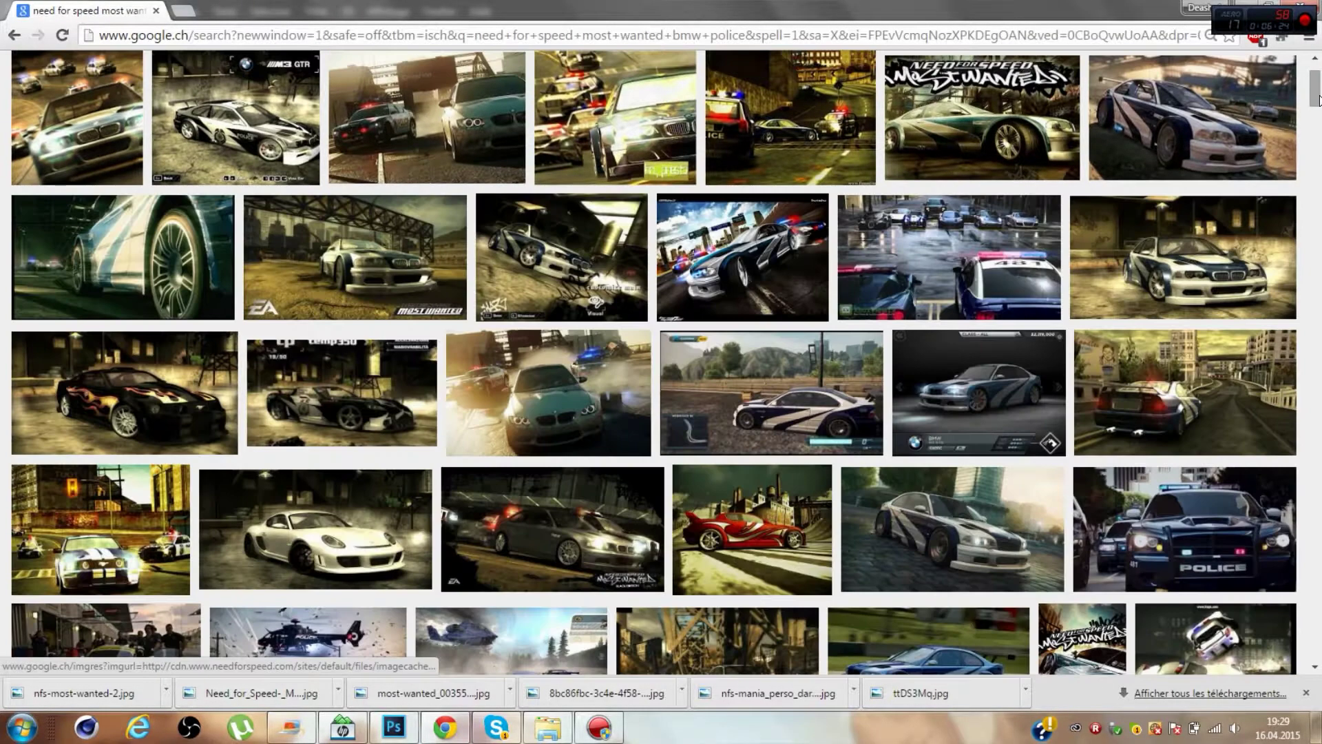
# - Preview a result at full size, then return to the results page
pyautogui.moveTo(1315, 90); pyautogui.dragTo(1304, 275)
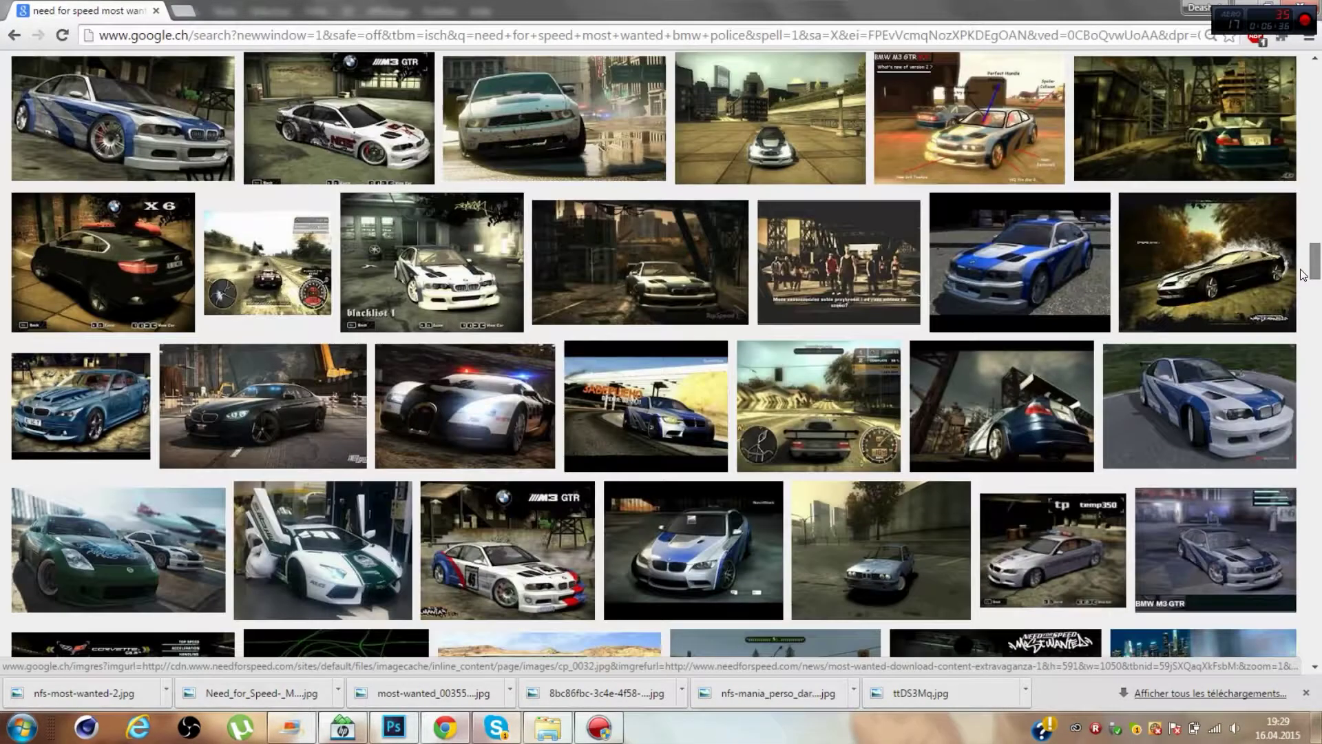
pyautogui.scroll(-3, 1304, 274)
pyautogui.click(1002, 200)
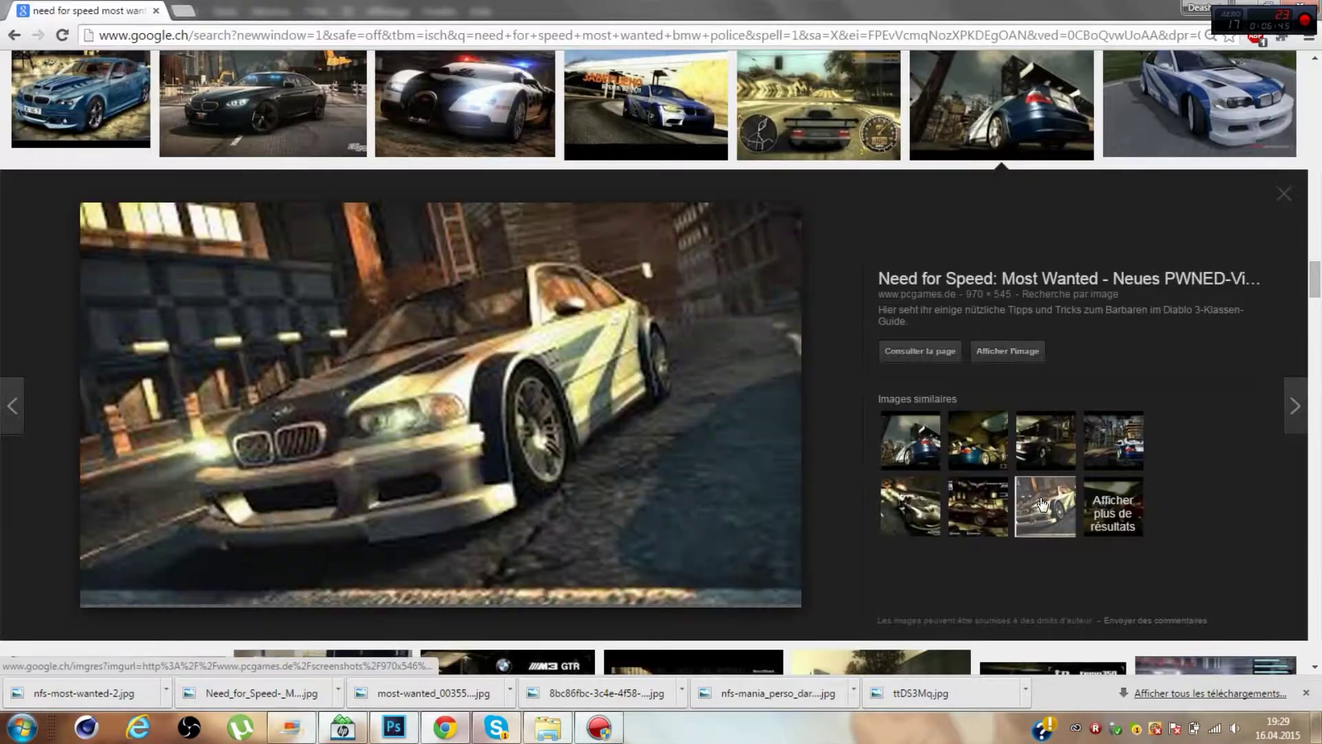
pyautogui.click(976, 351)
pyautogui.rightClick(537, 391)
pyautogui.hotkey('alt', 'Left')
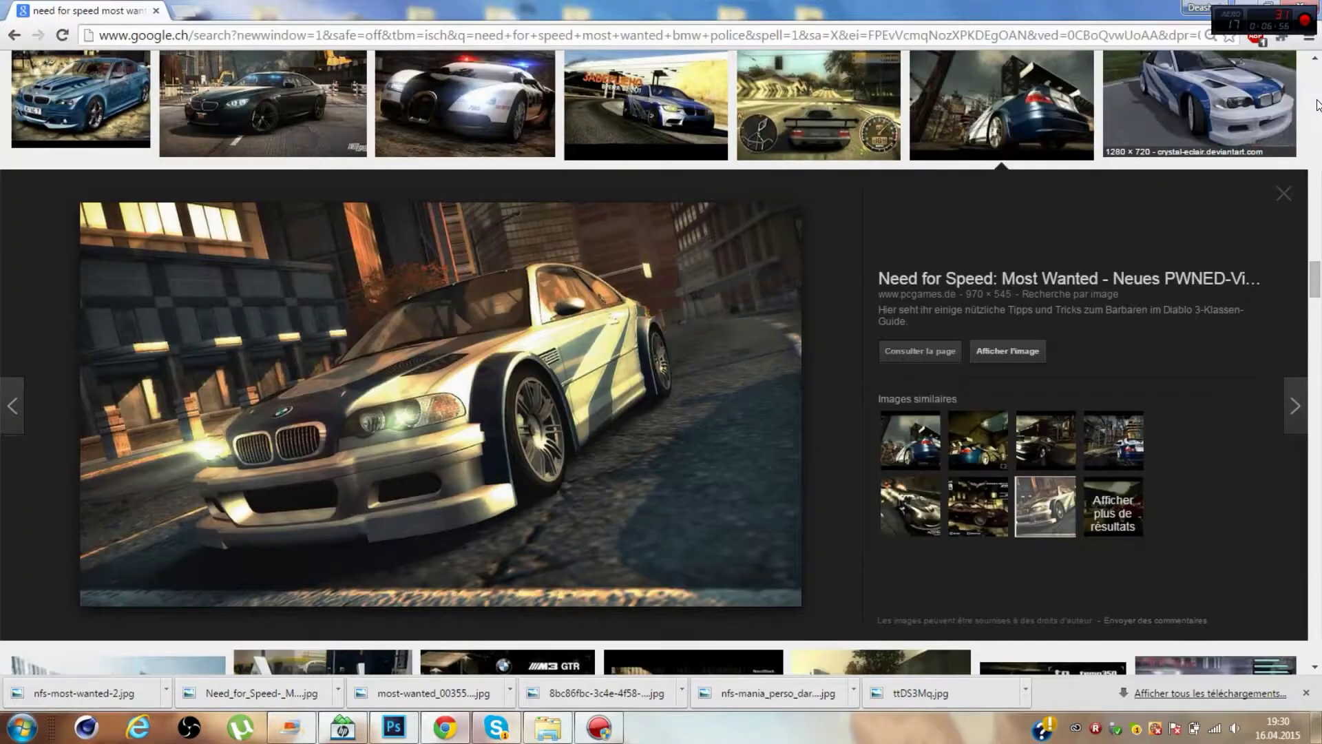
# - Search for 'need for speed most wanted mustang gt' and scroll the results
pyautogui.tripleClick(302, 69)
pyautogui.write('need for speed most wanted mustang gt')
pyautogui.press('Return')
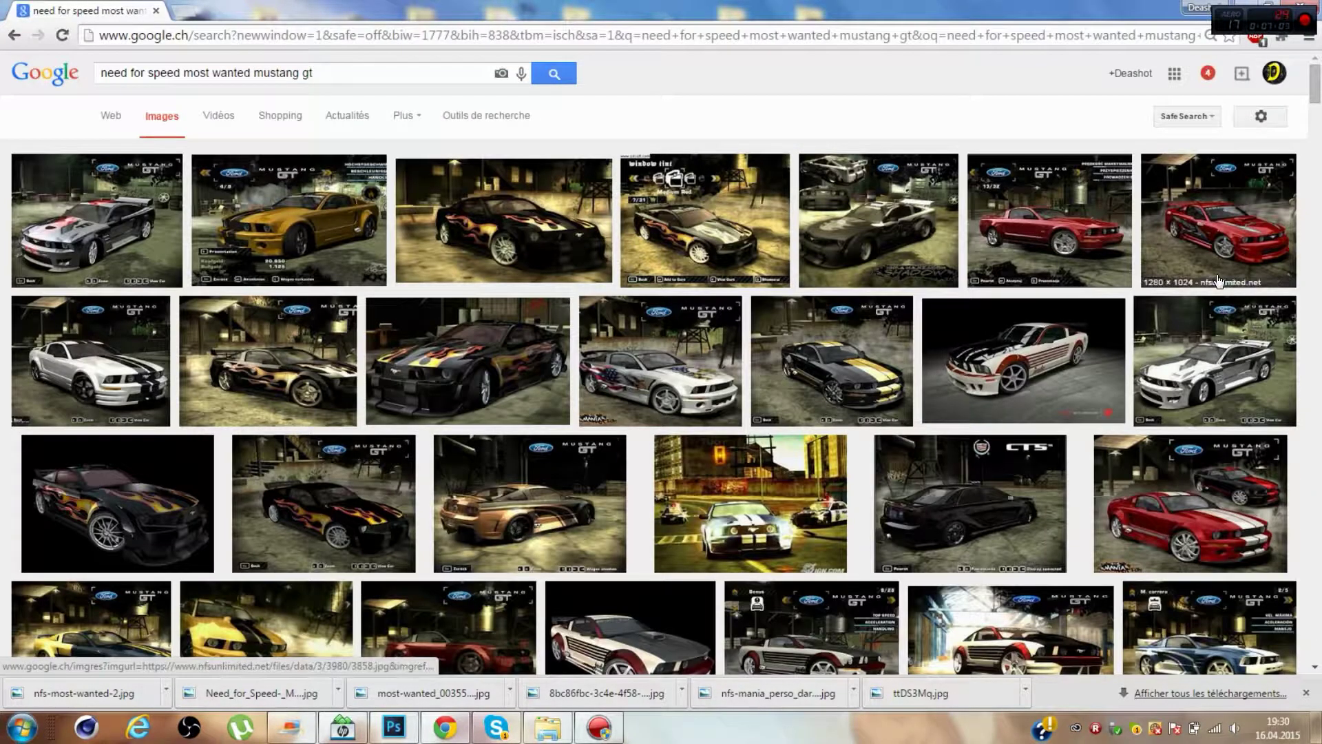
pyautogui.scroll(-5, 1312, 207)
pyautogui.scroll(-5, 1314, 234)
pyautogui.scroll(-5, 1316, 252)
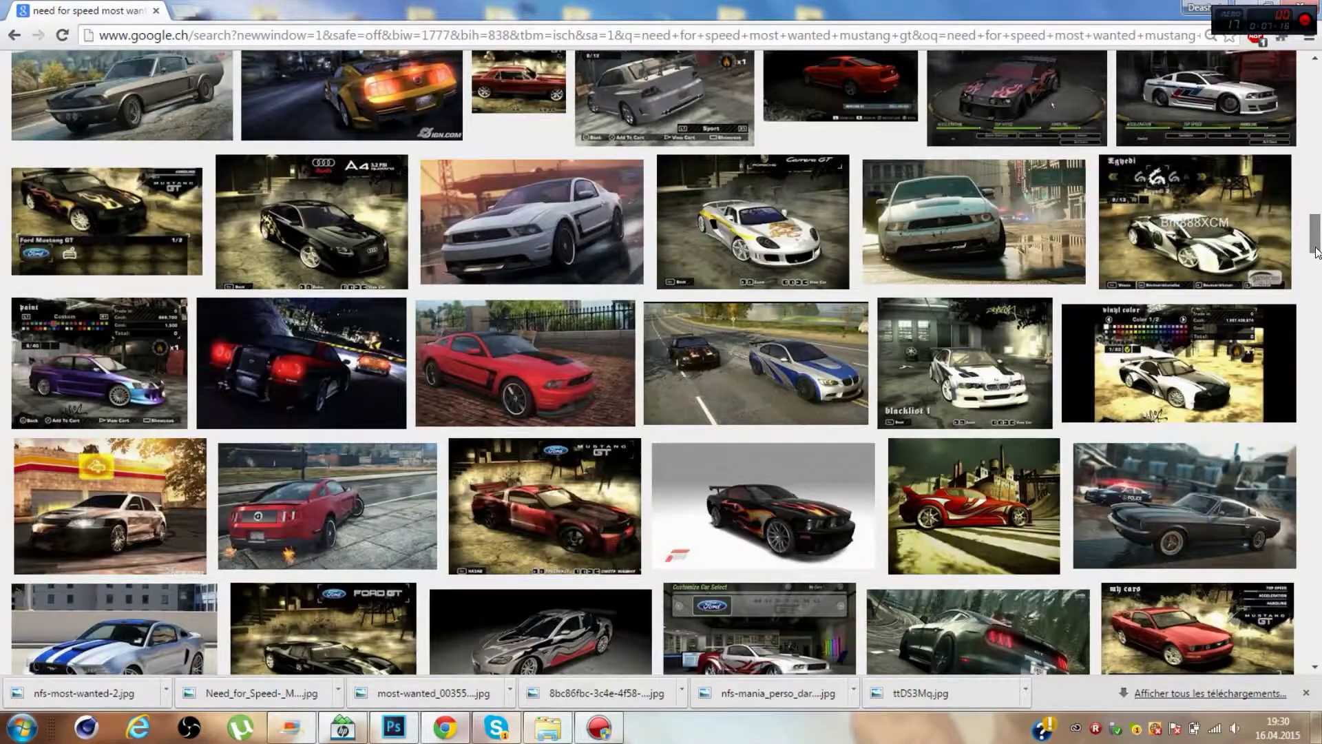
pyautogui.moveTo(1317, 252); pyautogui.dragTo(1301, 458)
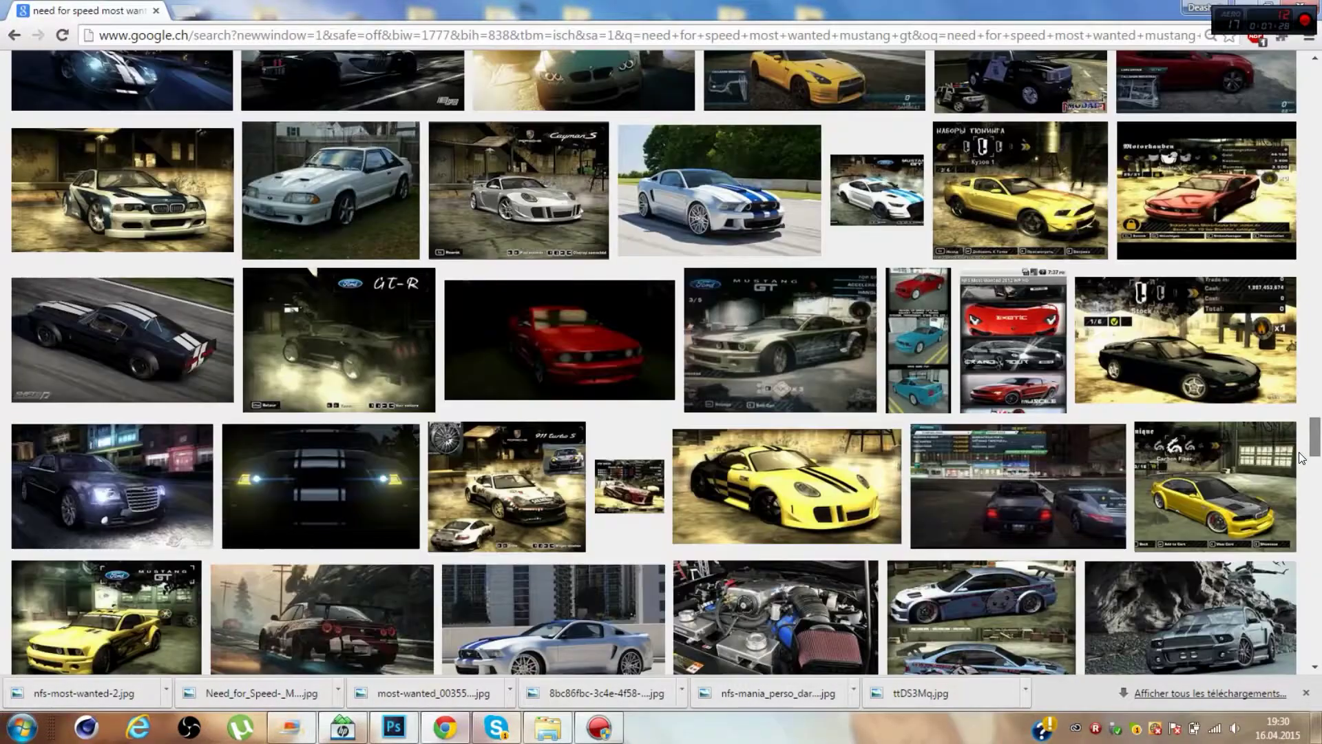
# - Pick a Mustang image and place it on the banner's right side
pyautogui.scroll(-5, 1298, 482)
pyautogui.scroll(-5, 1287, 537)
pyautogui.scroll(-5, 1286, 555)
pyautogui.scroll(-5, 1287, 620)
pyautogui.moveTo(1314, 452); pyautogui.dragTo(1319, 128)
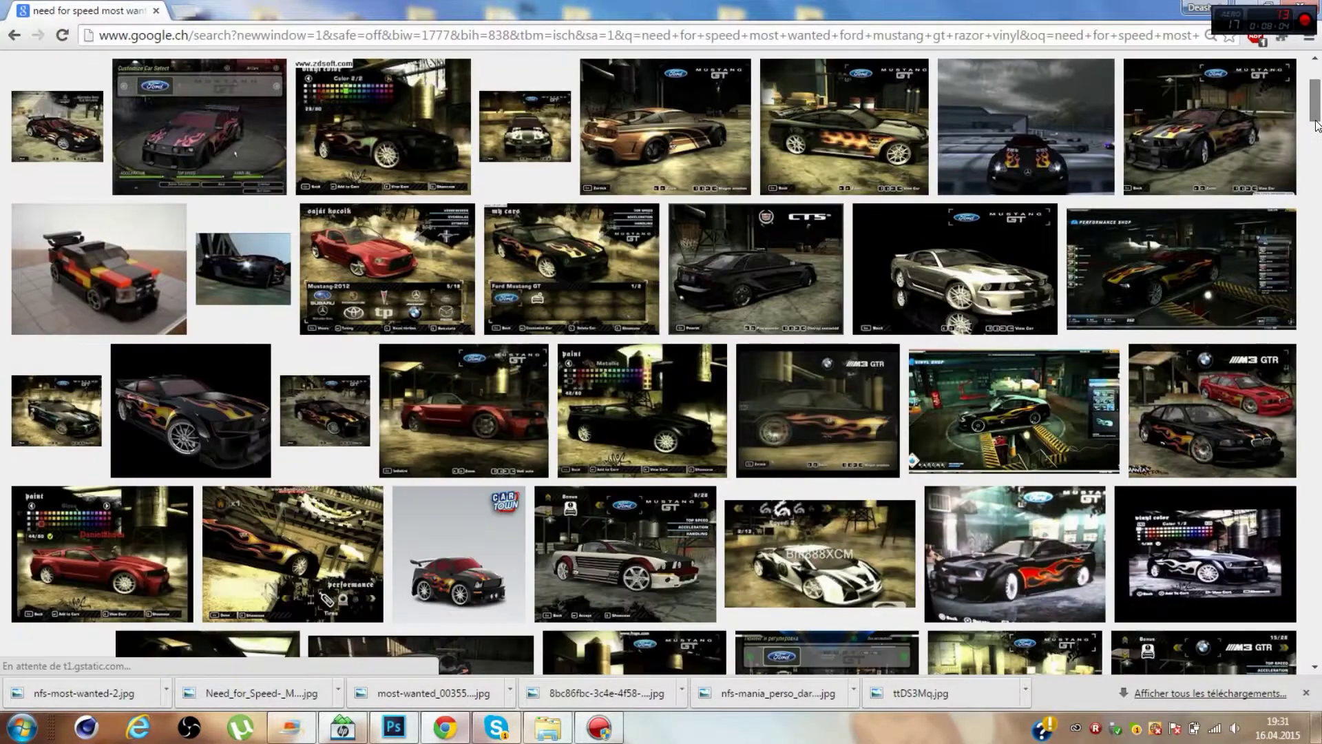
pyautogui.moveTo(1317, 127); pyautogui.dragTo(1275, 403)
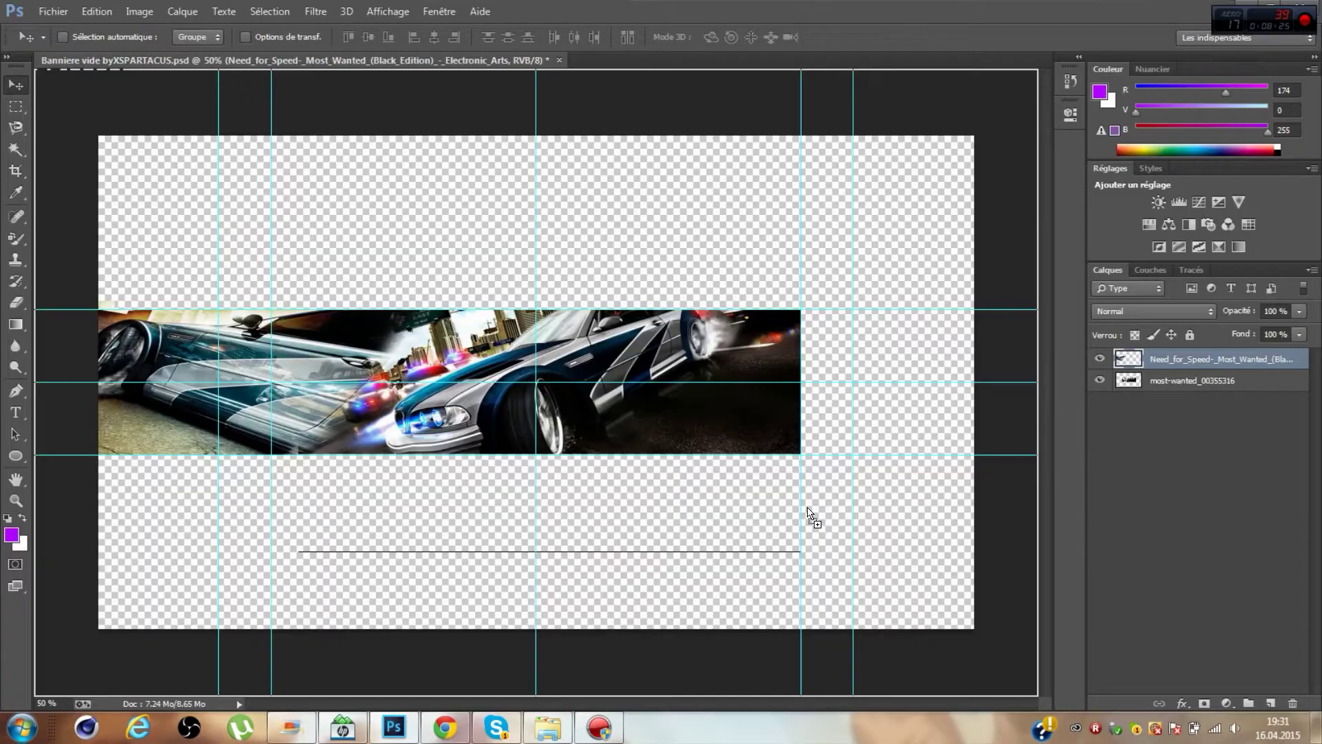
pyautogui.moveTo(811, 515); pyautogui.dragTo(811, 515)
pyautogui.press('Return')
# - Rasterize the Mustang layer and delete its strips above and below the banner
pyautogui.press('Delete')
pyautogui.press('Return')
pyautogui.rightClick(1237, 358)
pyautogui.click(950, 524)
pyautogui.press('Delete')
pyautogui.moveTo(626, 455); pyautogui.dragTo(1143, 491)
pyautogui.press('Delete')
# - Try softening the Mustang's left edge with a soft round eraser, then undo it
pyautogui.click(16, 302)
pyautogui.click(84, 38)
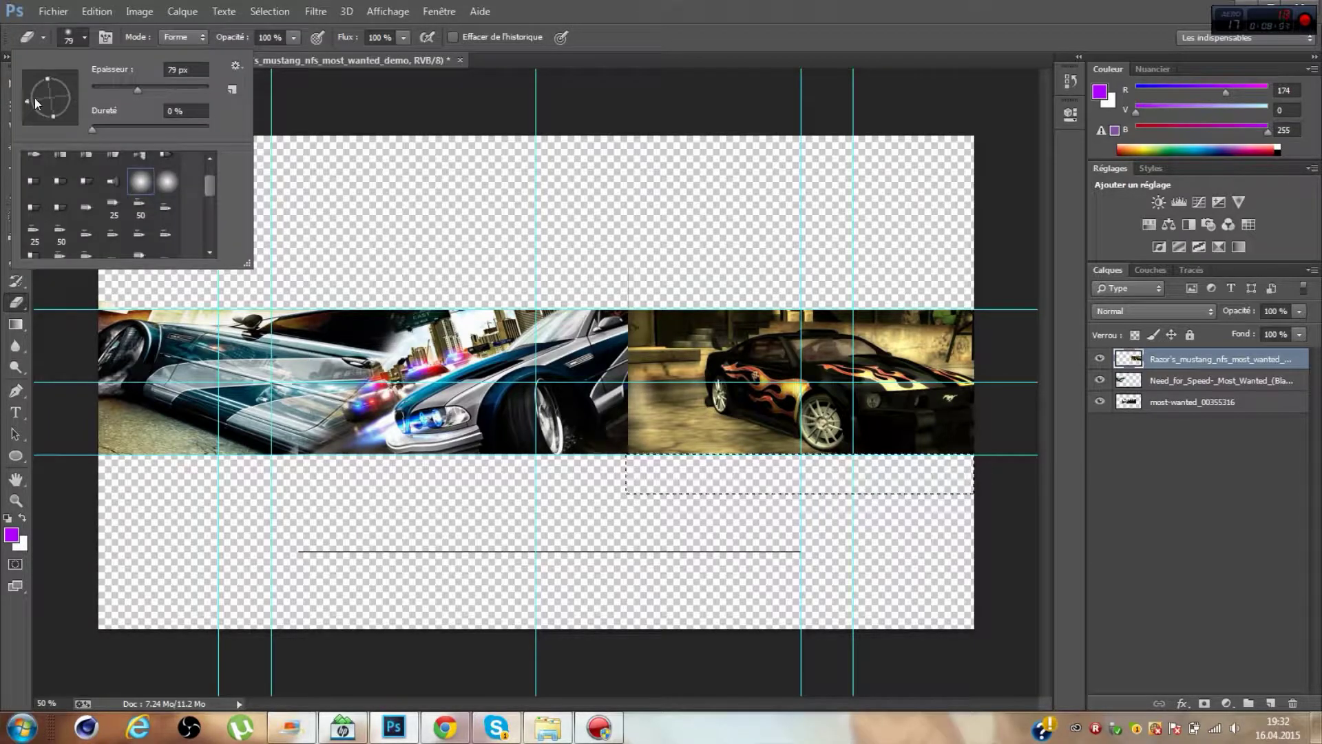
pyautogui.click(628, 310)
pyautogui.hotkey('ctrl', 'd')
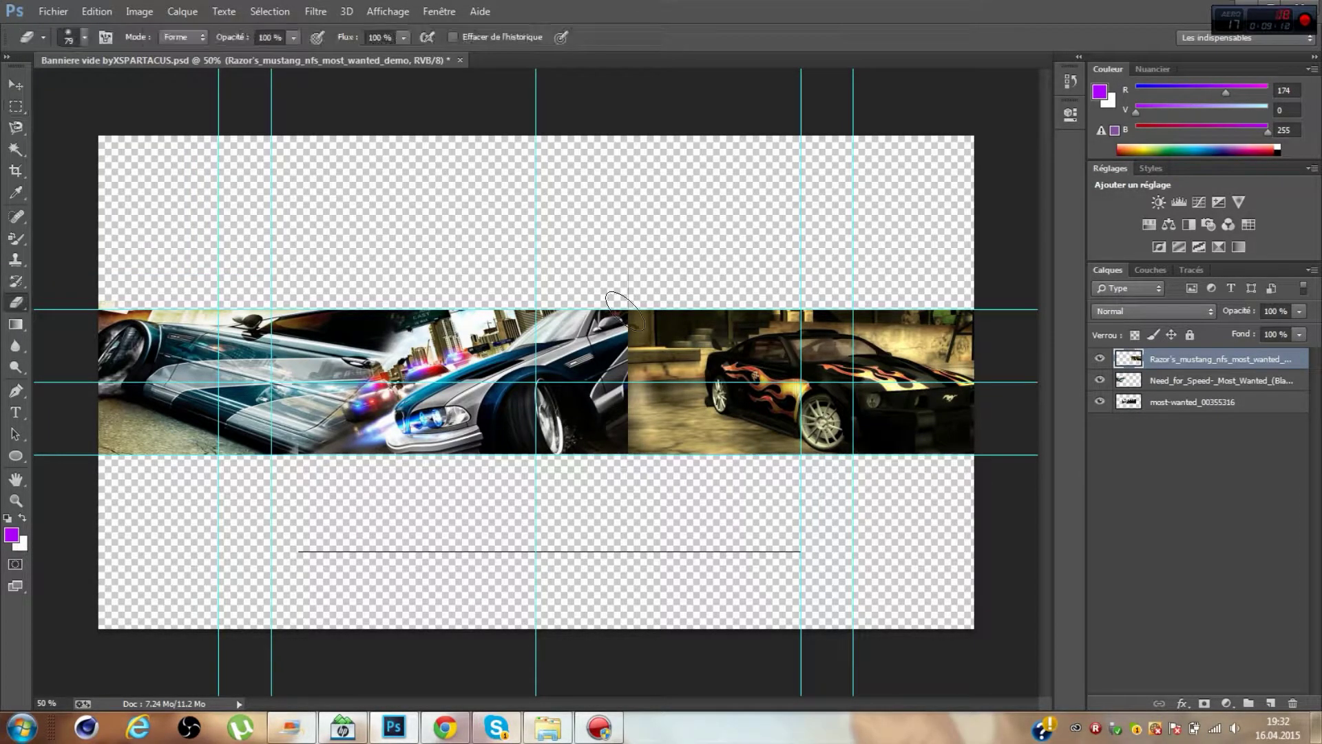
pyautogui.moveTo(661, 317); pyautogui.dragTo(631, 432)
pyautogui.hotkey('ctrl', 'z')
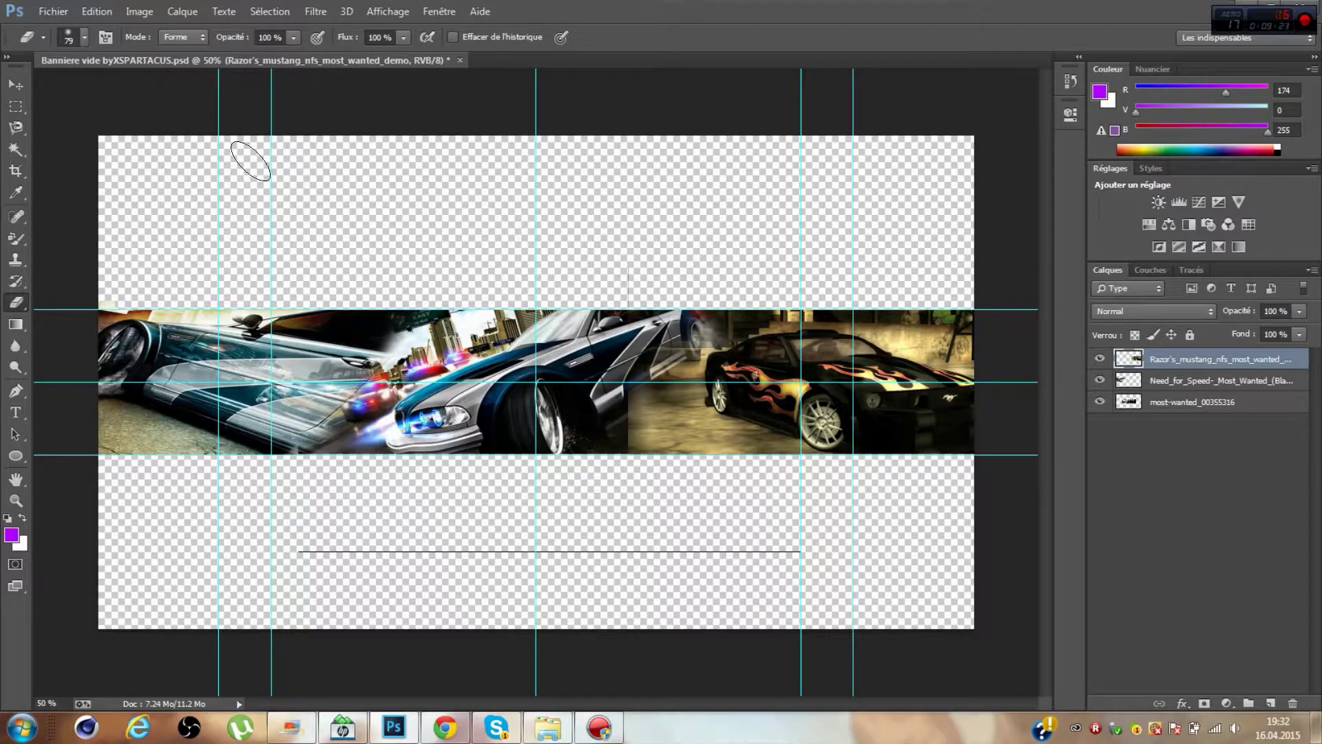
# - Move the Mustang beneath the other car layers, set eraser size 55, and shift the middle car right
pyautogui.moveTo(1191, 402)
pyautogui.mouseDown()
pyautogui.moveTo(1191, 372)
pyautogui.moveTo(1192, 406)
pyautogui.mouseUp()
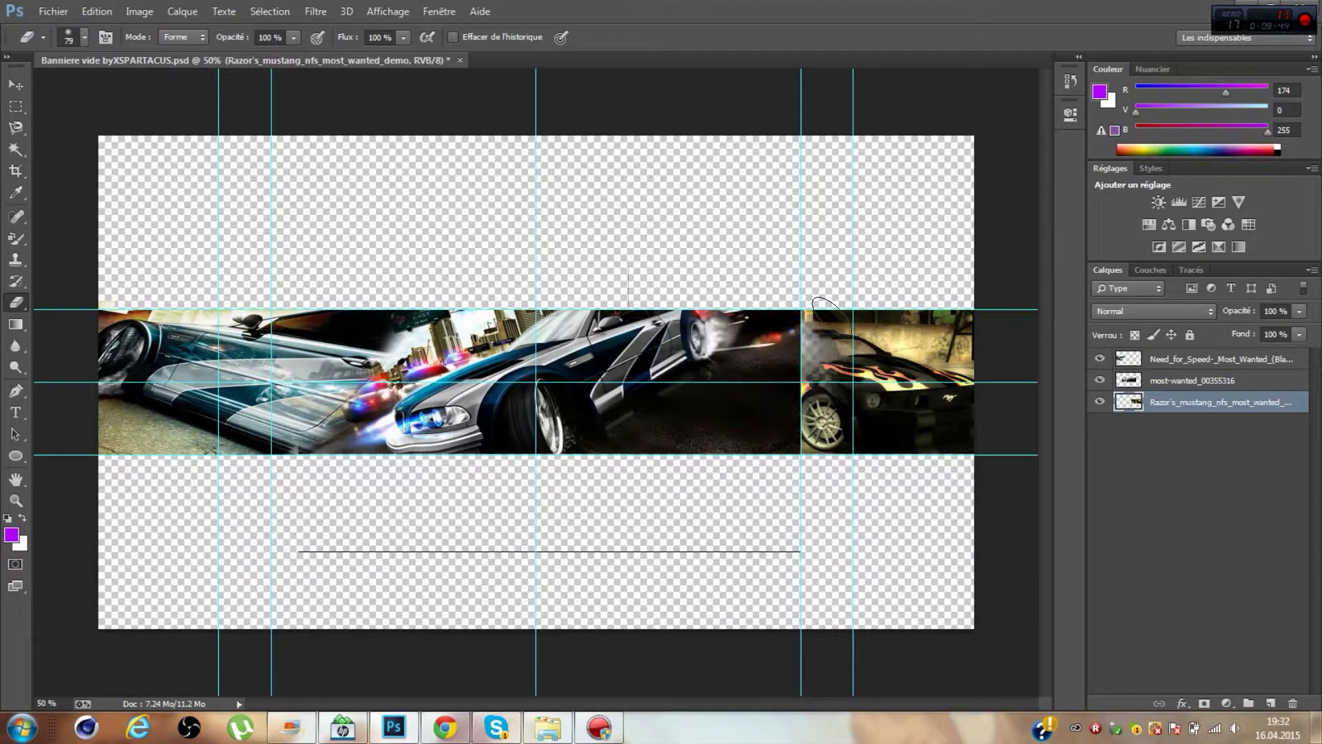
pyautogui.click(97, 11)
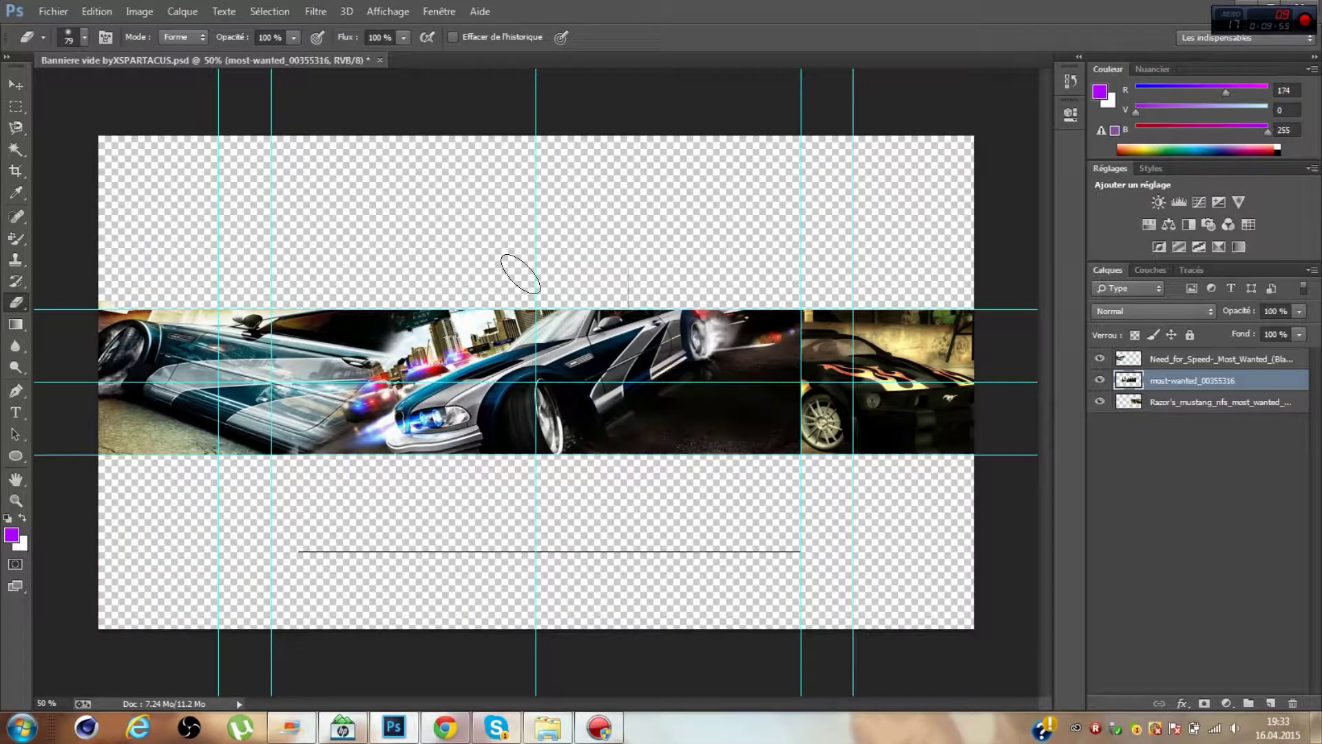
pyautogui.click(84, 38)
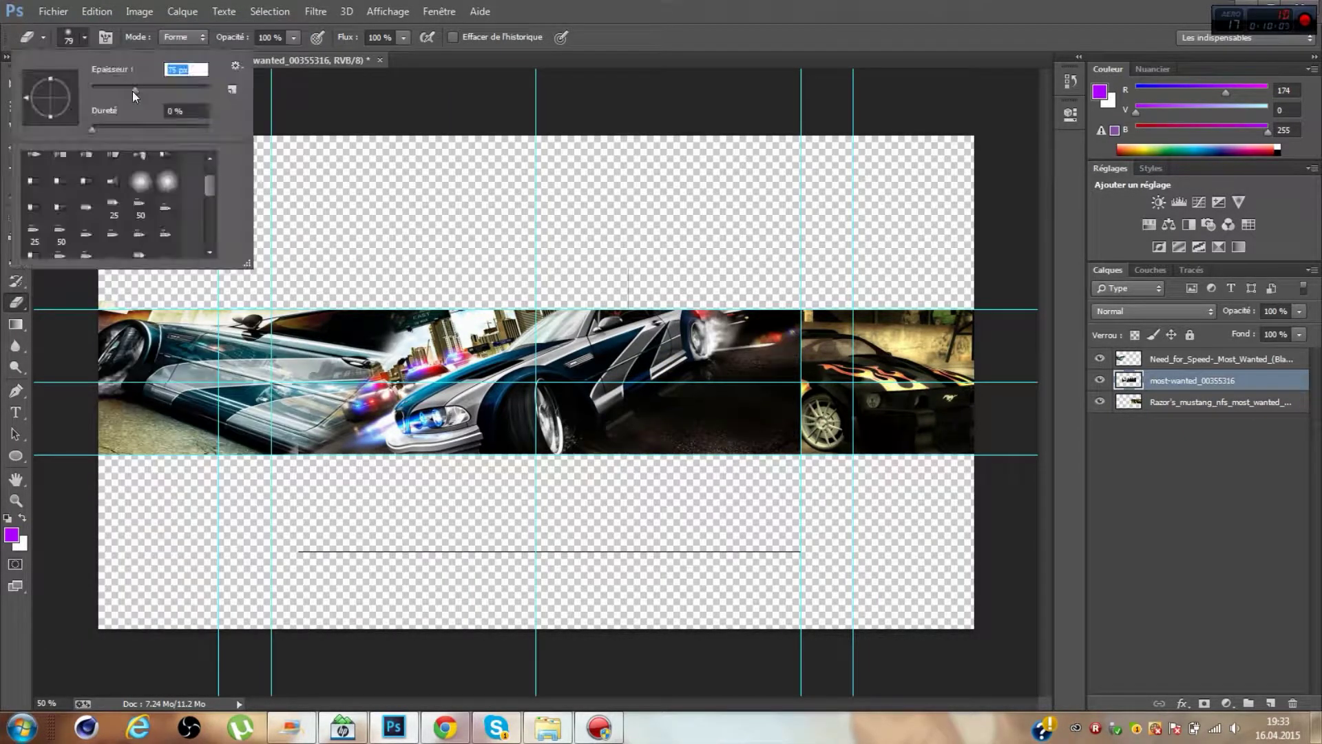
pyautogui.moveTo(138, 96); pyautogui.dragTo(110, 96)
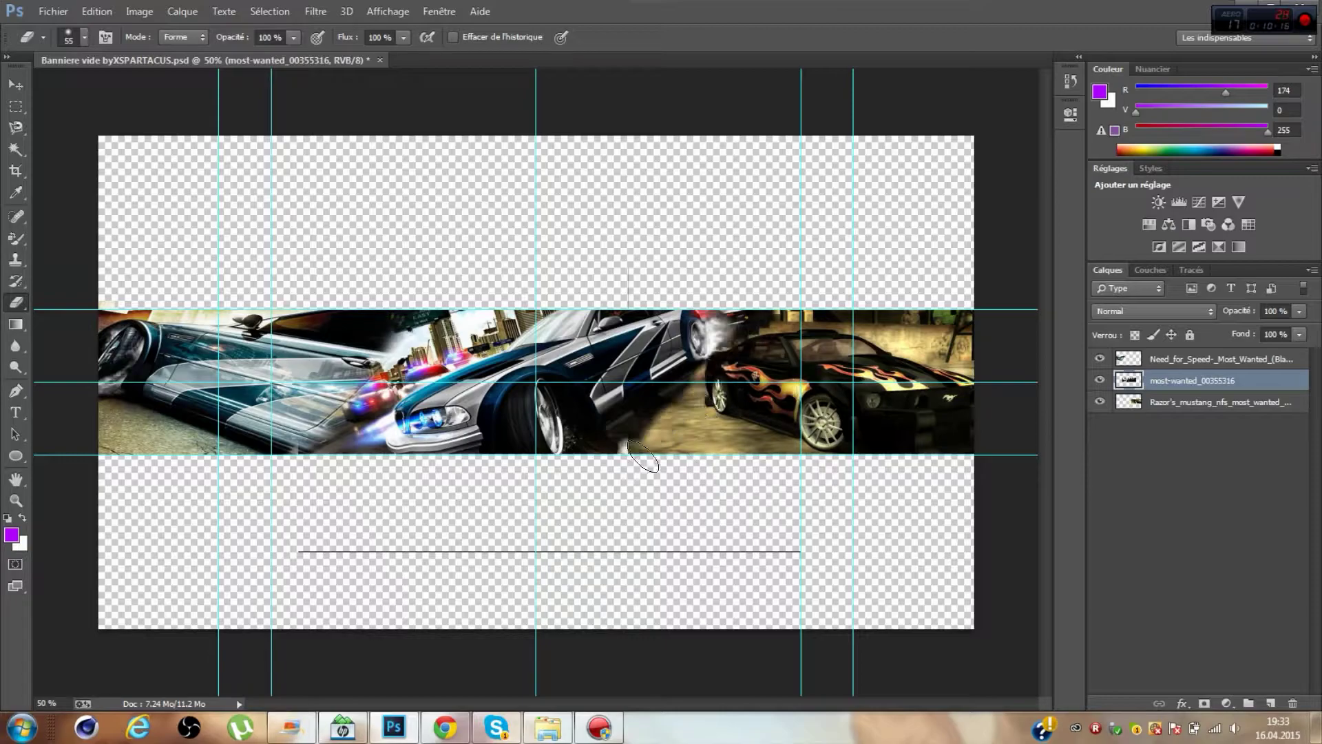
pyautogui.press('v')
pyautogui.moveTo(538, 386); pyautogui.dragTo(546, 386)
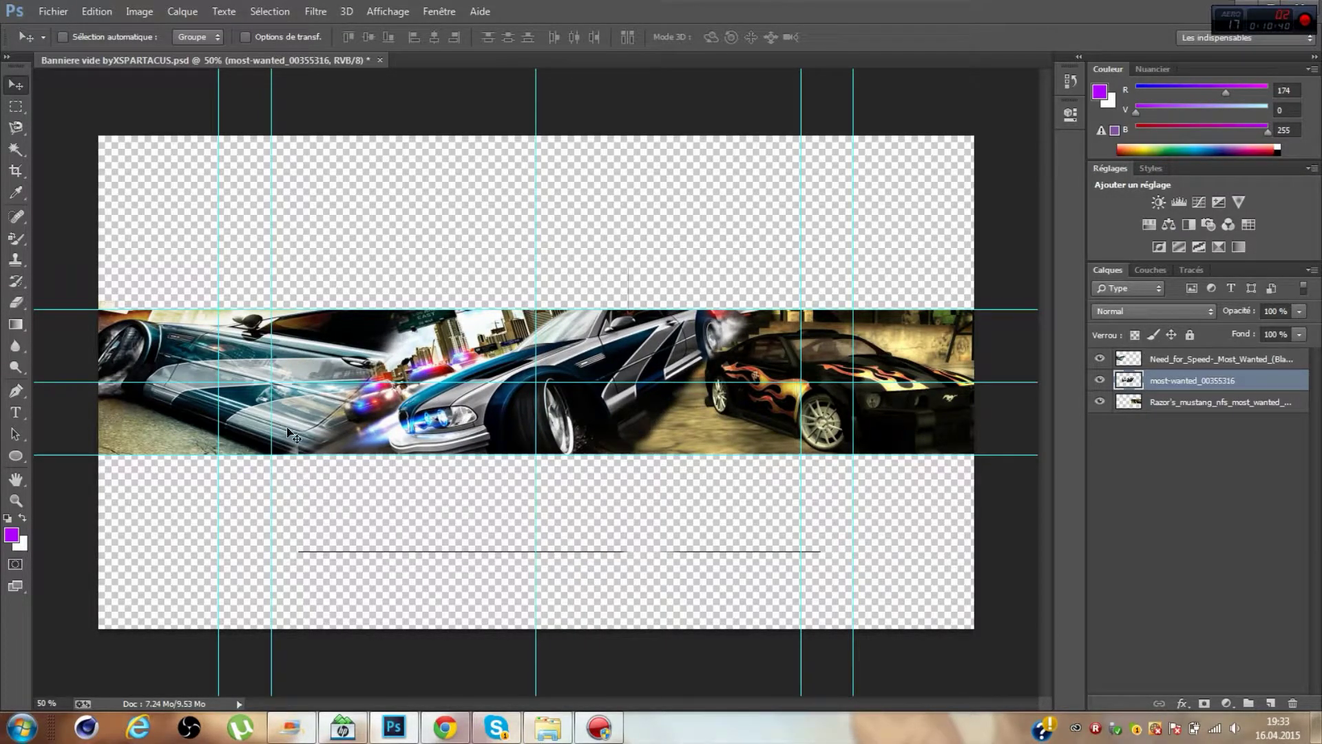
# - Skew the top Need_for_Speed car layer so its left side tilts upward
pyautogui.click(1151, 359)
pyautogui.hotkey('ctrl', 't')
pyautogui.moveTo(288, 236); pyautogui.dragTo(292, 211)
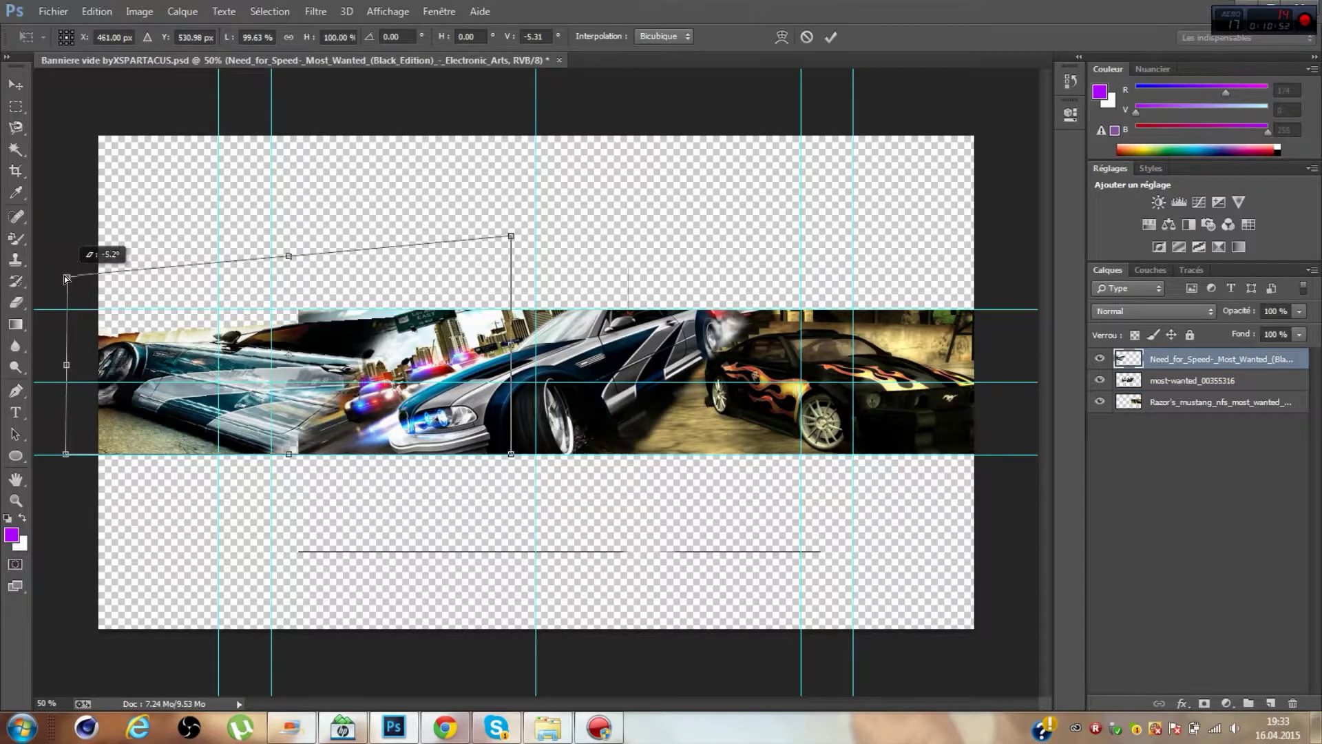
pyautogui.press('Return')
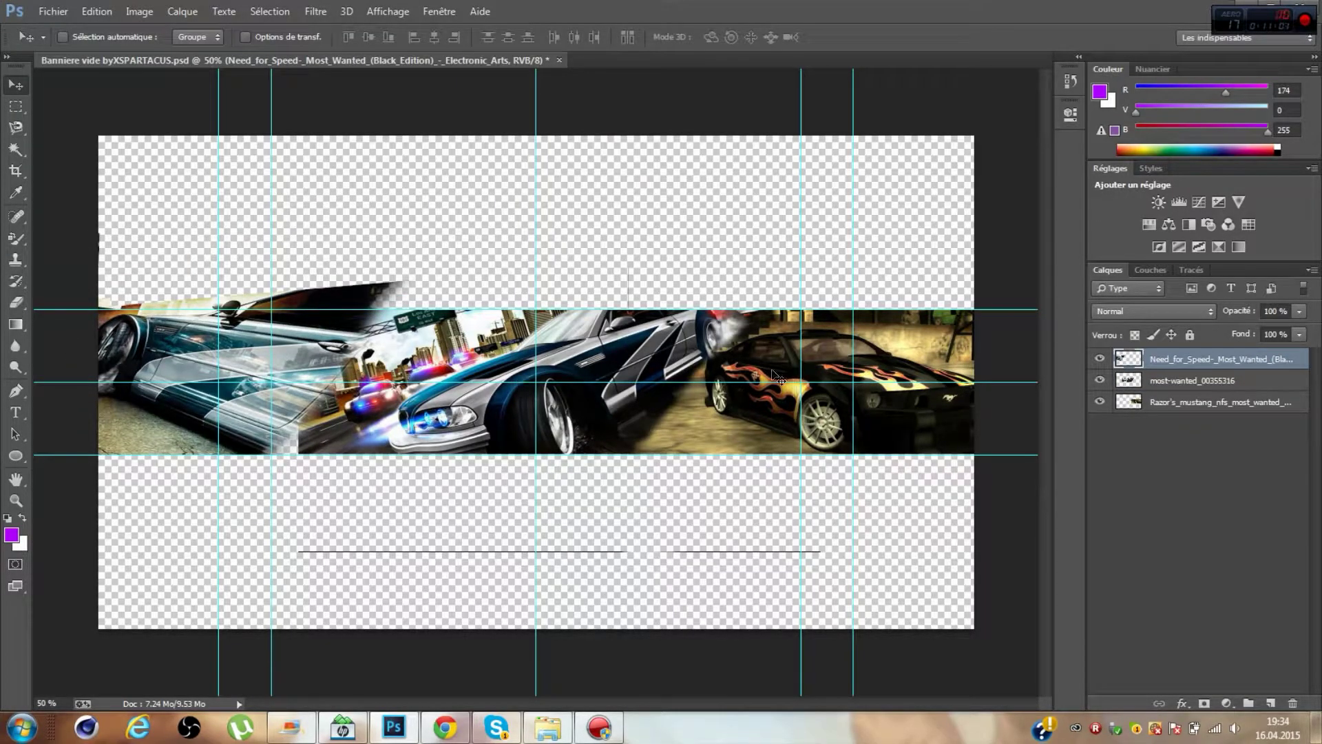
# - Skew the Razor Mustang layer into a slant and delete its part above the banner
pyautogui.click(1151, 402)
pyautogui.hotkey('ctrl', 't')
pyautogui.moveTo(629, 454)
pyautogui.mouseDown()
pyautogui.moveTo(628, 478)
pyautogui.moveTo(602, 474)
pyautogui.mouseUp()
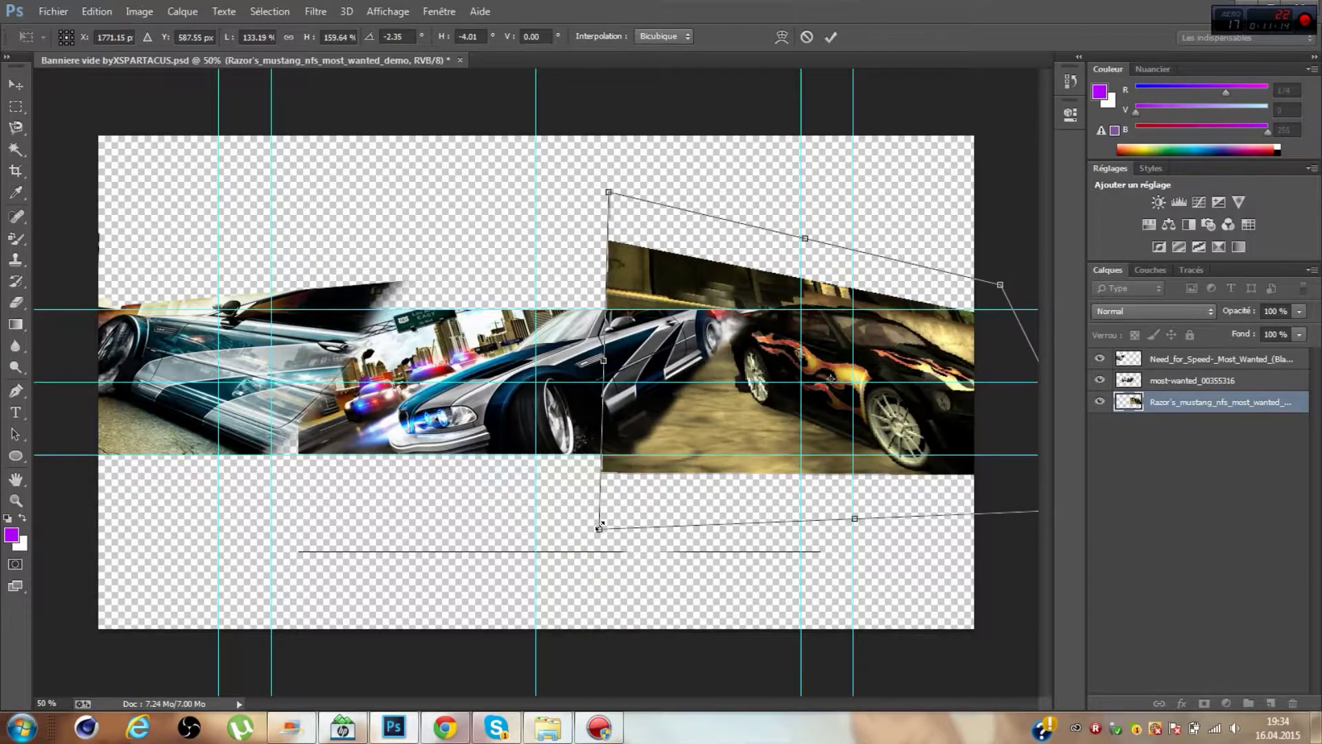
pyautogui.press('Return')
pyautogui.press('m')
pyautogui.moveTo(1078, 215); pyautogui.dragTo(1071, 158)
pyautogui.press('Delete')
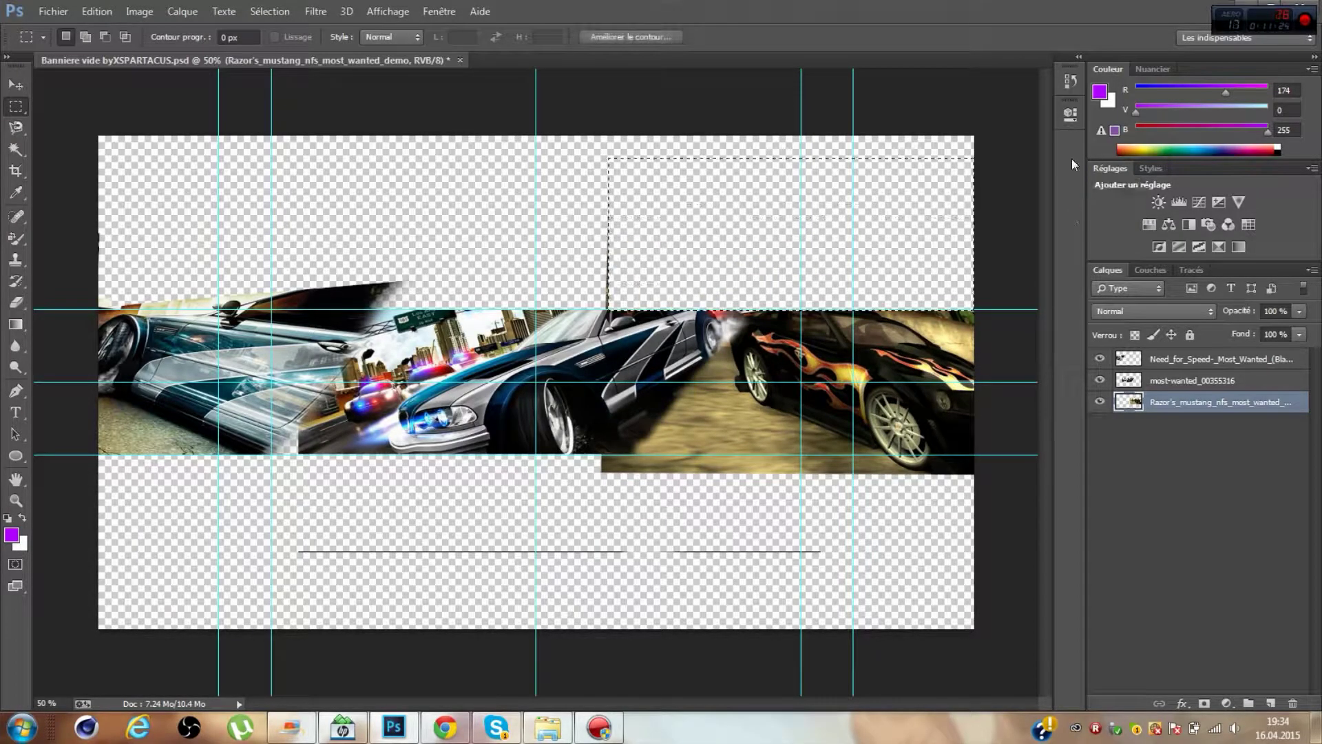
pyautogui.hotkey('ctrl', 'alt', 'a')
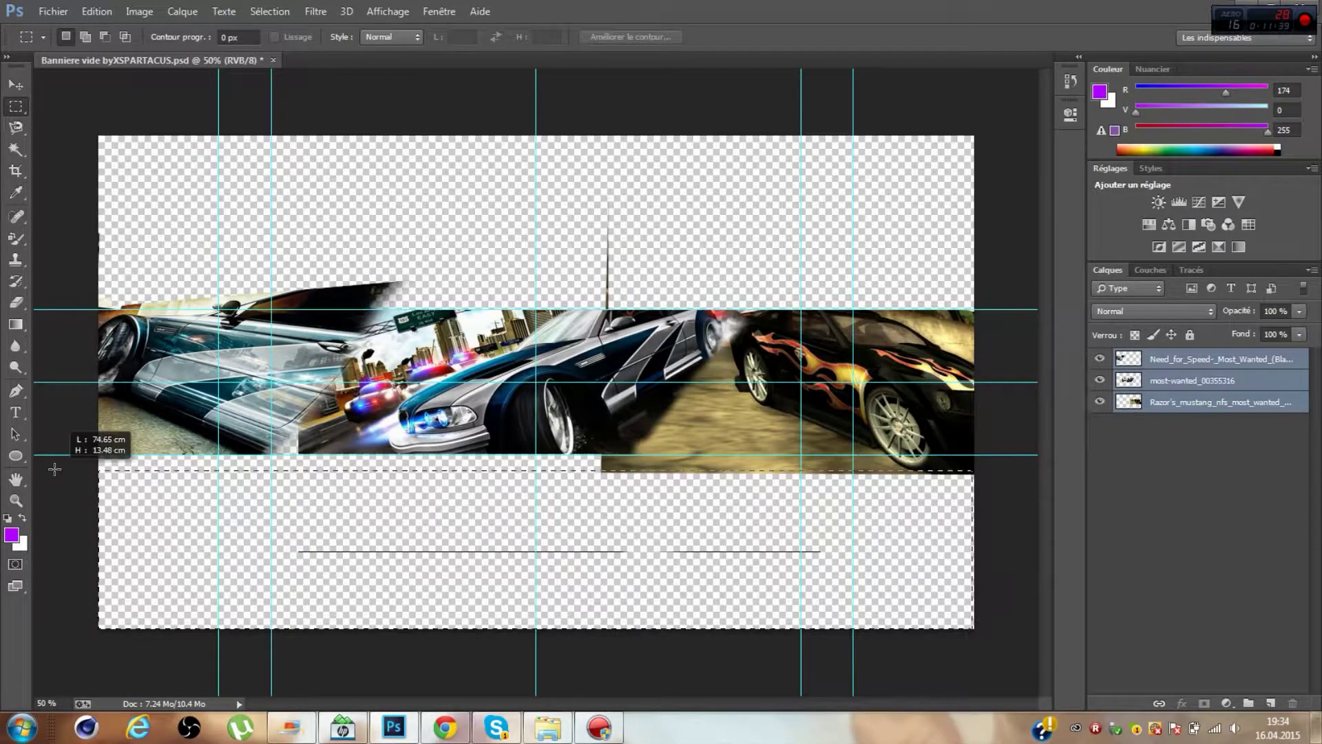
# - Delete stray car pixels below the banner and outside the strip
pyautogui.rightClick(1188, 381)
pyautogui.click(16, 85)
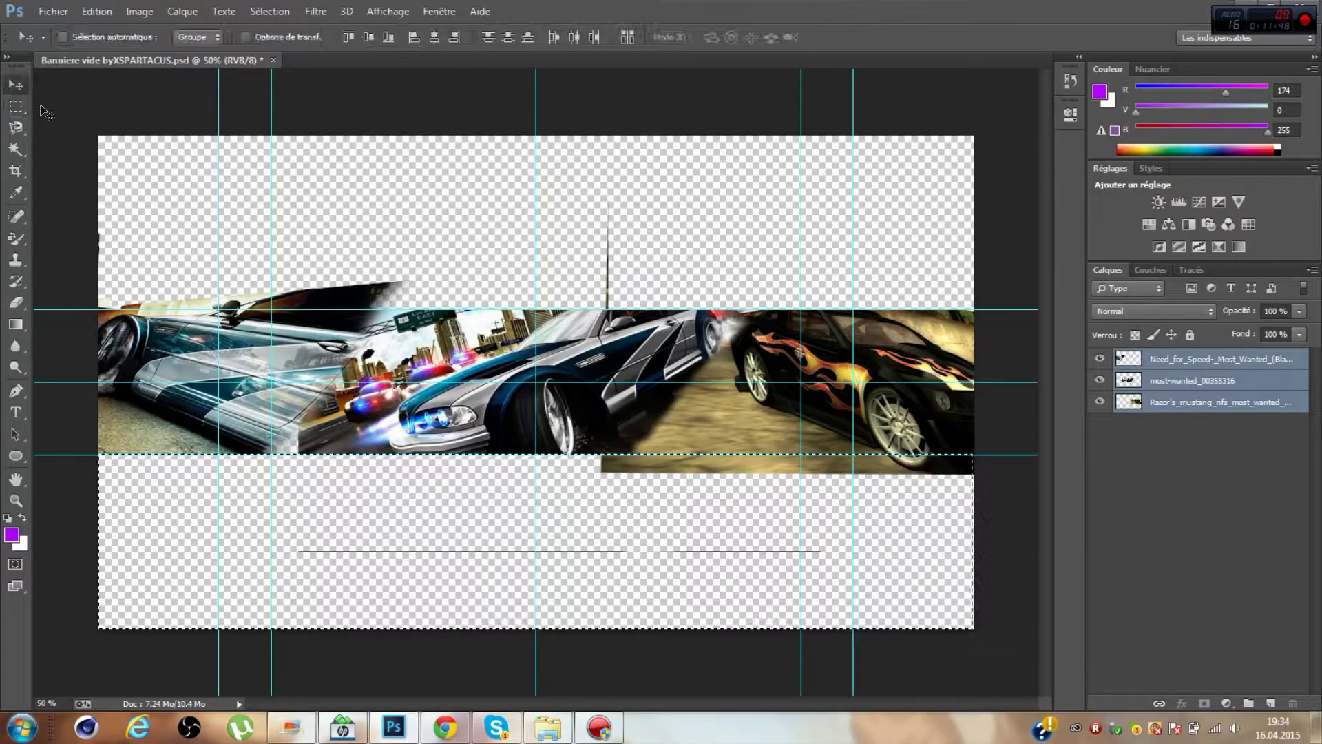
pyautogui.click(14, 108)
pyautogui.click(129, 140)
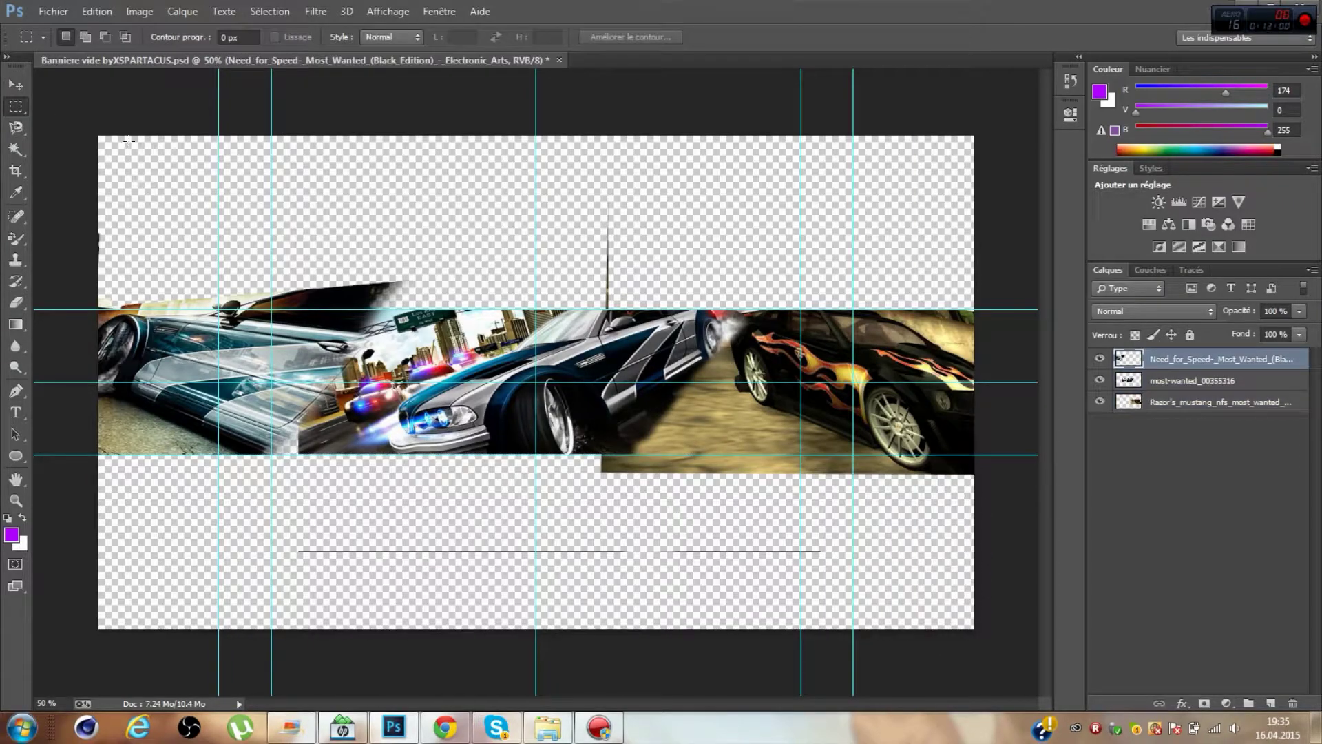
pyautogui.hotkey('ctrl', 'd')
pyautogui.keyDown('ctrl'); pyautogui.click(597, 459); pyautogui.keyUp('ctrl')
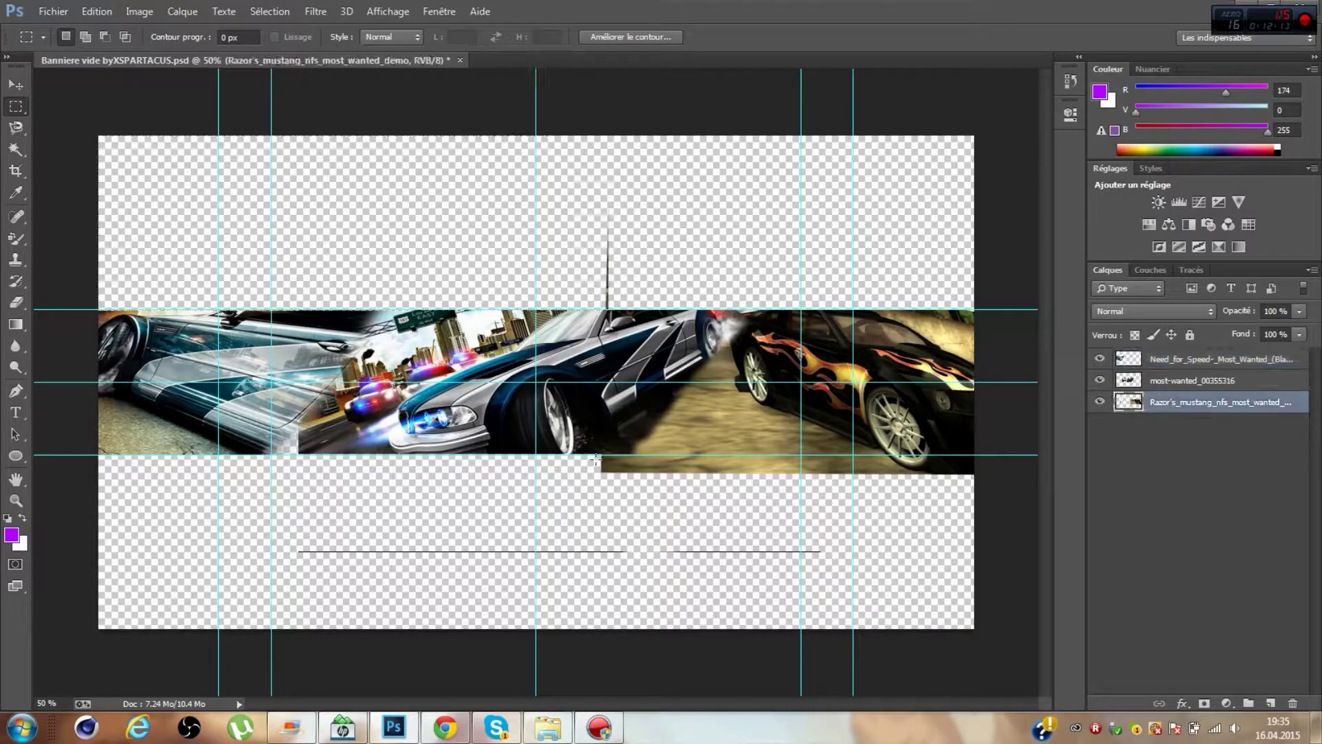
pyautogui.moveTo(262, 480); pyautogui.dragTo(924, 595)
pyautogui.click(1191, 380)
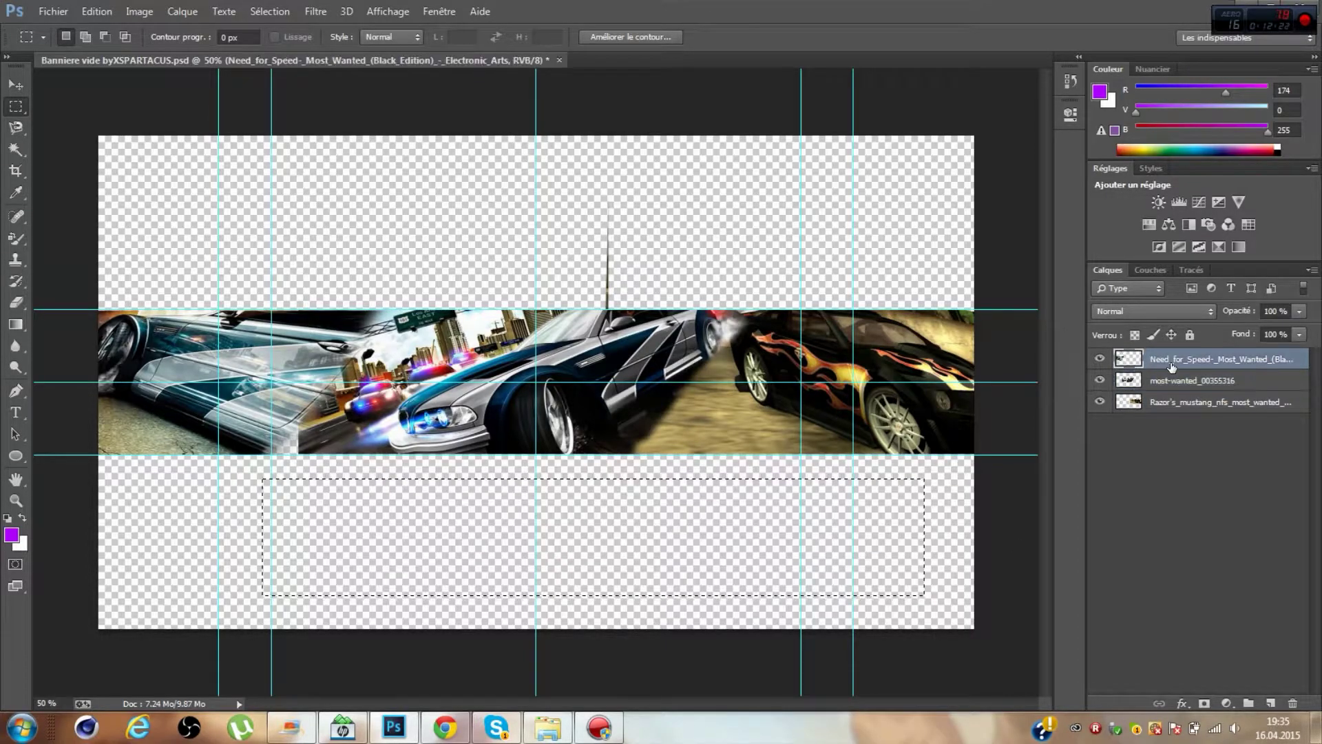
pyautogui.moveTo(99, 302); pyautogui.dragTo(99, 309)
pyautogui.hotkey('alt', '[')
pyautogui.hotkey('alt', '[')
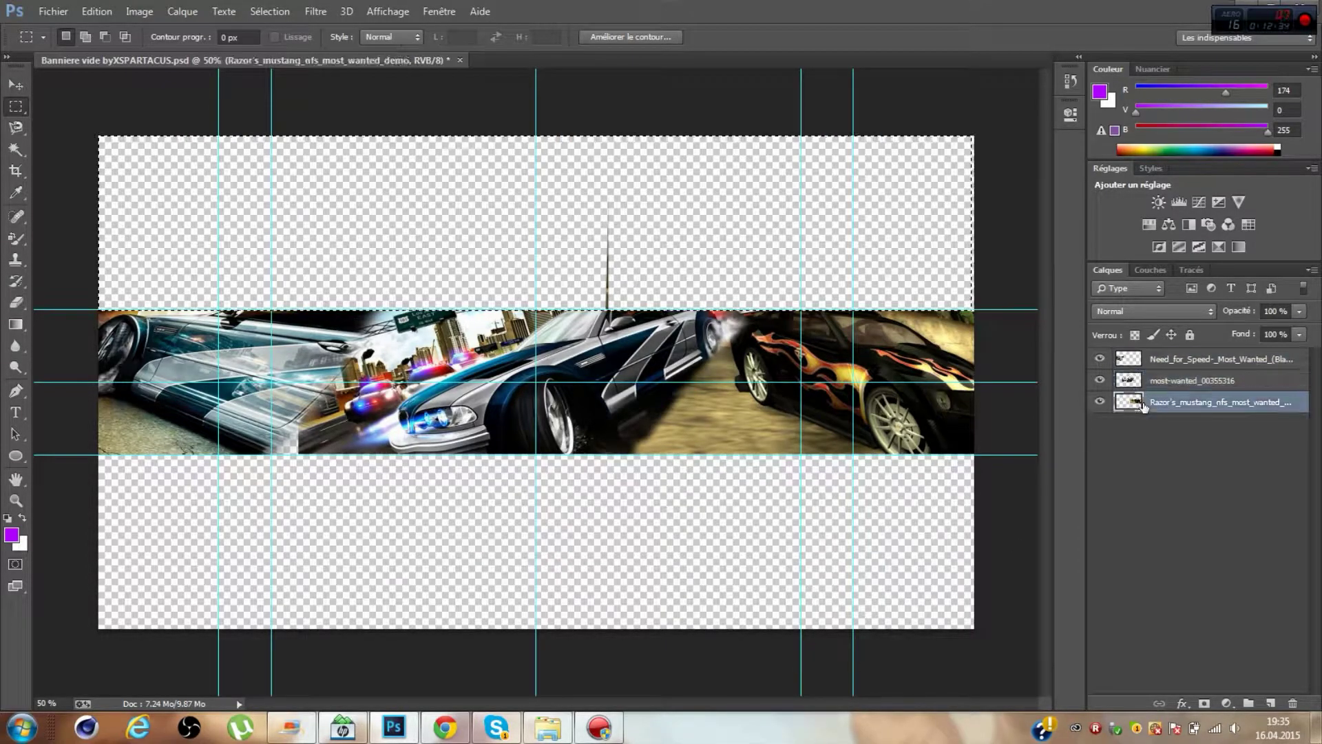
pyautogui.press('Delete')
pyautogui.hotkey('ctrl', 'd')
# - Stretch all three car layers together to make them slightly taller
pyautogui.hotkey('alt', 'shift', ']')
pyautogui.hotkey('alt', 'shift', ']')
pyautogui.press('v')
pyautogui.hotkey('ctrl', 't')
pyautogui.moveTo(584, 221); pyautogui.dragTo(586, 230)
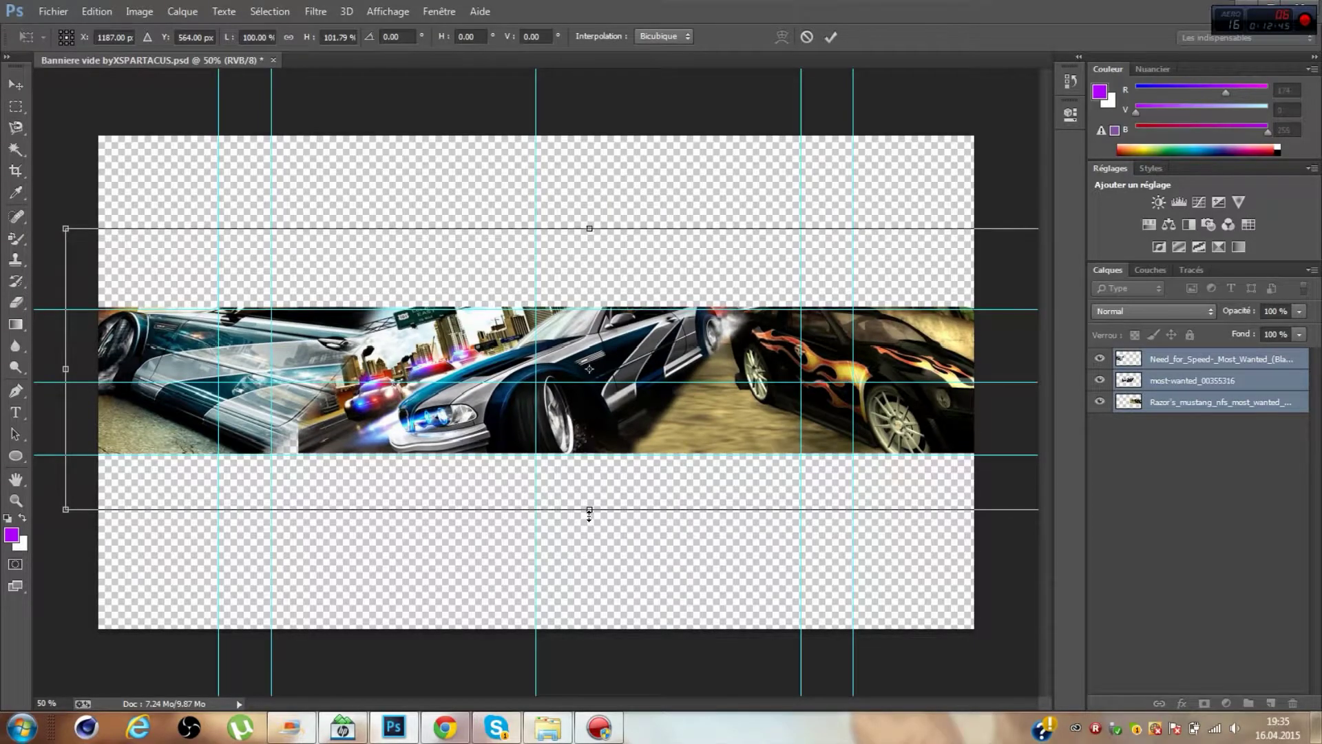
pyautogui.press('Return')
# - Shift the Mustang left, slope its top edge and lower its top-right corner
pyautogui.click(1191, 402)
pyautogui.hotkey('ctrl', 't')
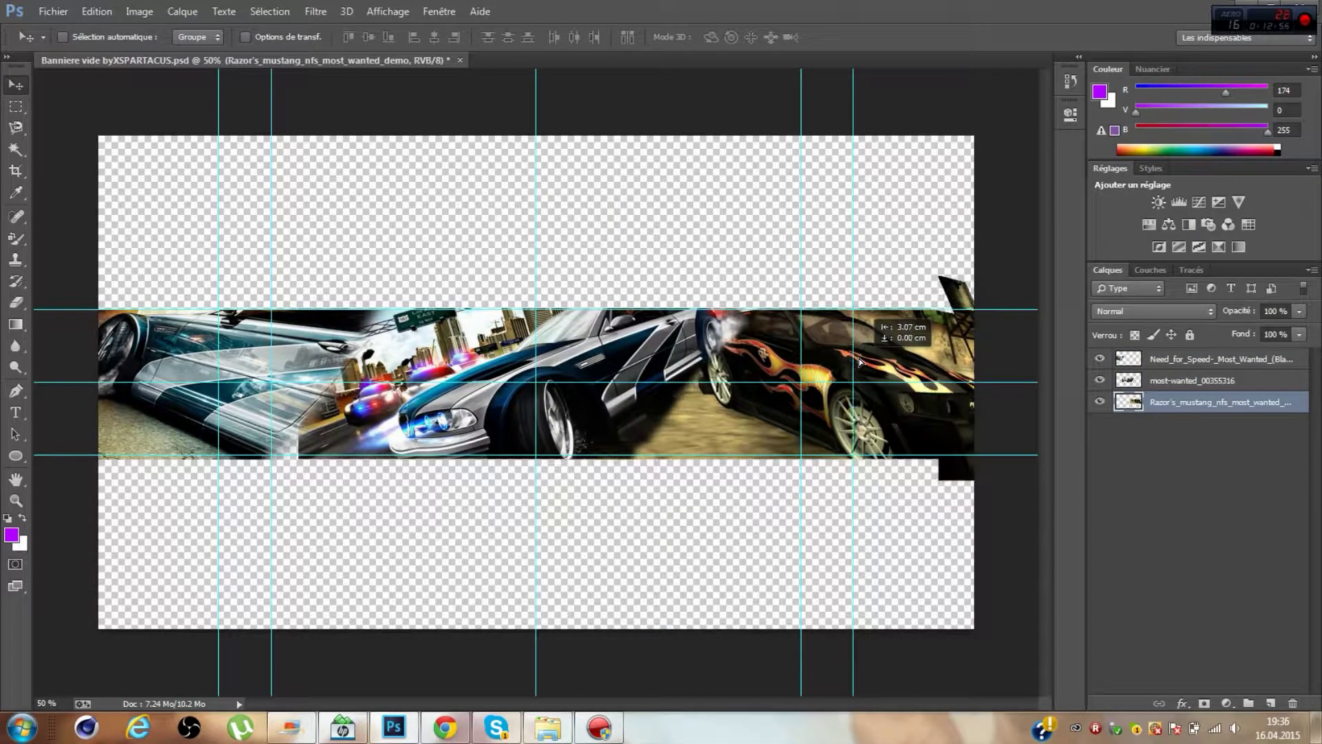
pyautogui.moveTo(861, 407); pyautogui.dragTo(810, 416)
pyautogui.moveTo(565, 276); pyautogui.dragTo(856, 266)
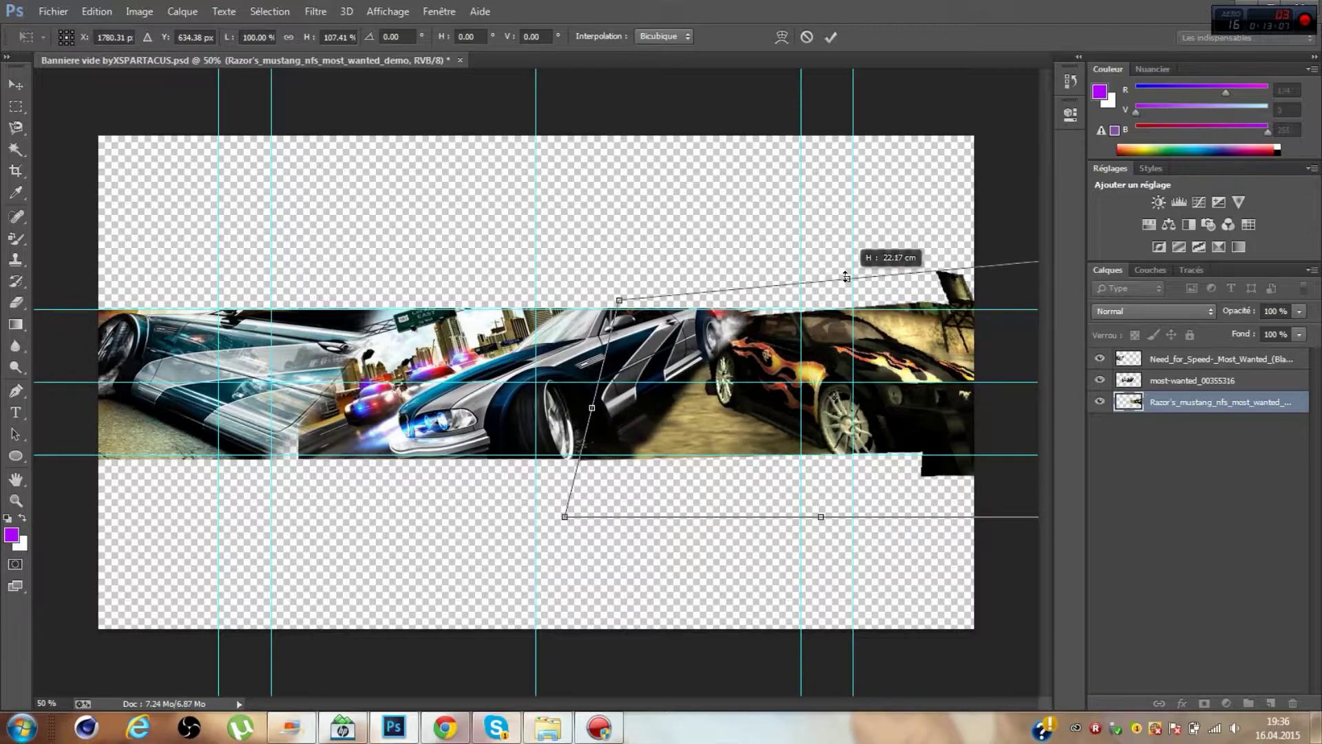
pyautogui.press('Return')
pyautogui.hotkey('ctrl', 't')
pyautogui.moveTo(974, 264); pyautogui.dragTo(962, 304)
pyautogui.press('Return')
# - Delete the small black piece below the banner's corner
pyautogui.press('m')
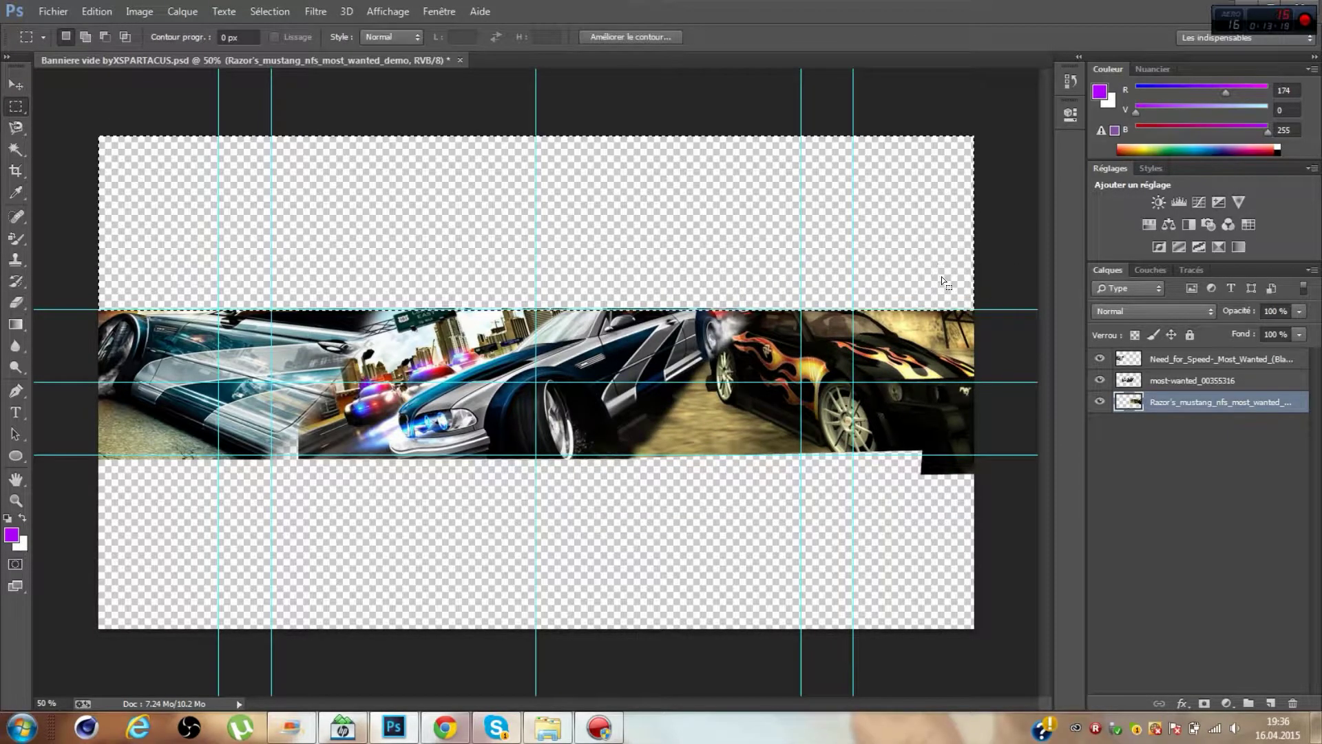
pyautogui.moveTo(971, 545); pyautogui.dragTo(973, 549)
pyautogui.press('Delete')
pyautogui.hotkey('ctrl', 't')
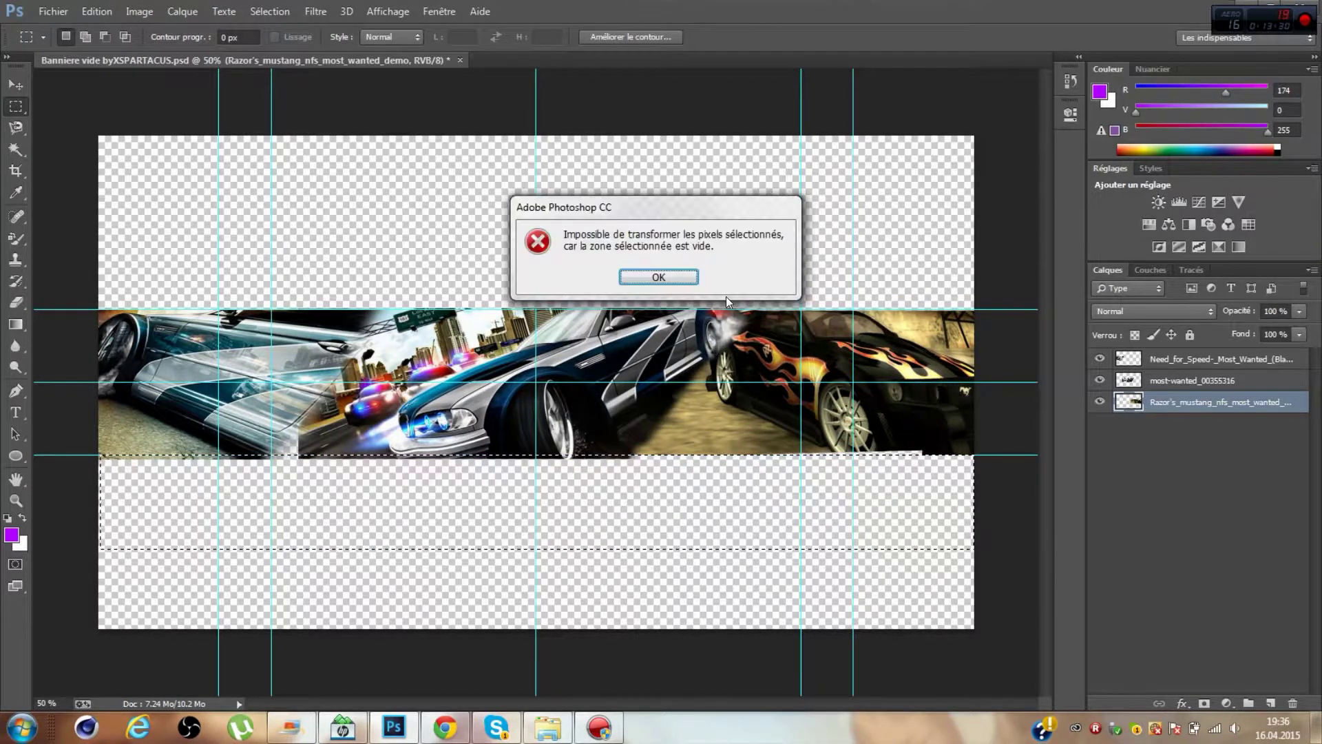
pyautogui.click(725, 296)
# - Stretch the Mustang layer taller until it fills the strip's full height
pyautogui.press('v')
pyautogui.moveTo(581, 303); pyautogui.dragTo(1076, 524)
pyautogui.hotkey('ctrl', 't')
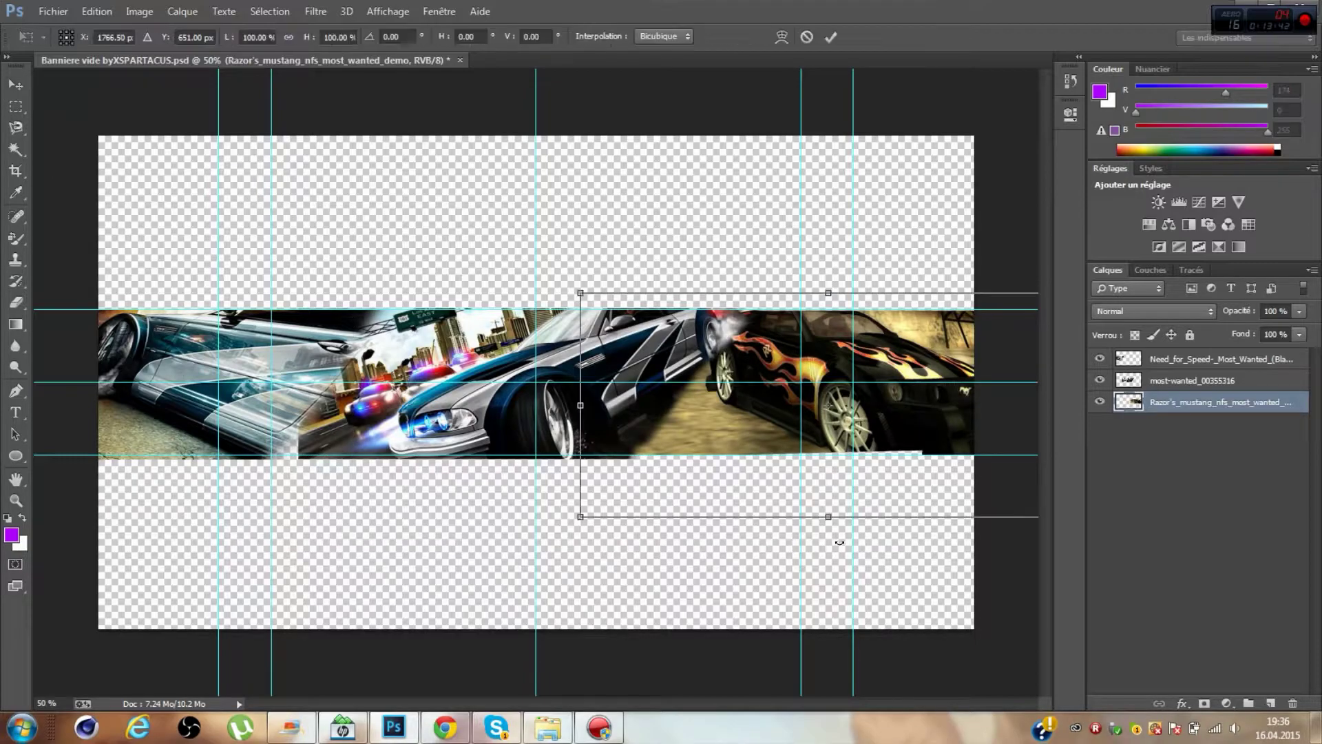
pyautogui.moveTo(654, 304); pyautogui.dragTo(654, 286)
pyautogui.moveTo(827, 523); pyautogui.dragTo(856, 509)
pyautogui.press('Return')
pyautogui.hotkey('alt', 'ctrl', 'a')
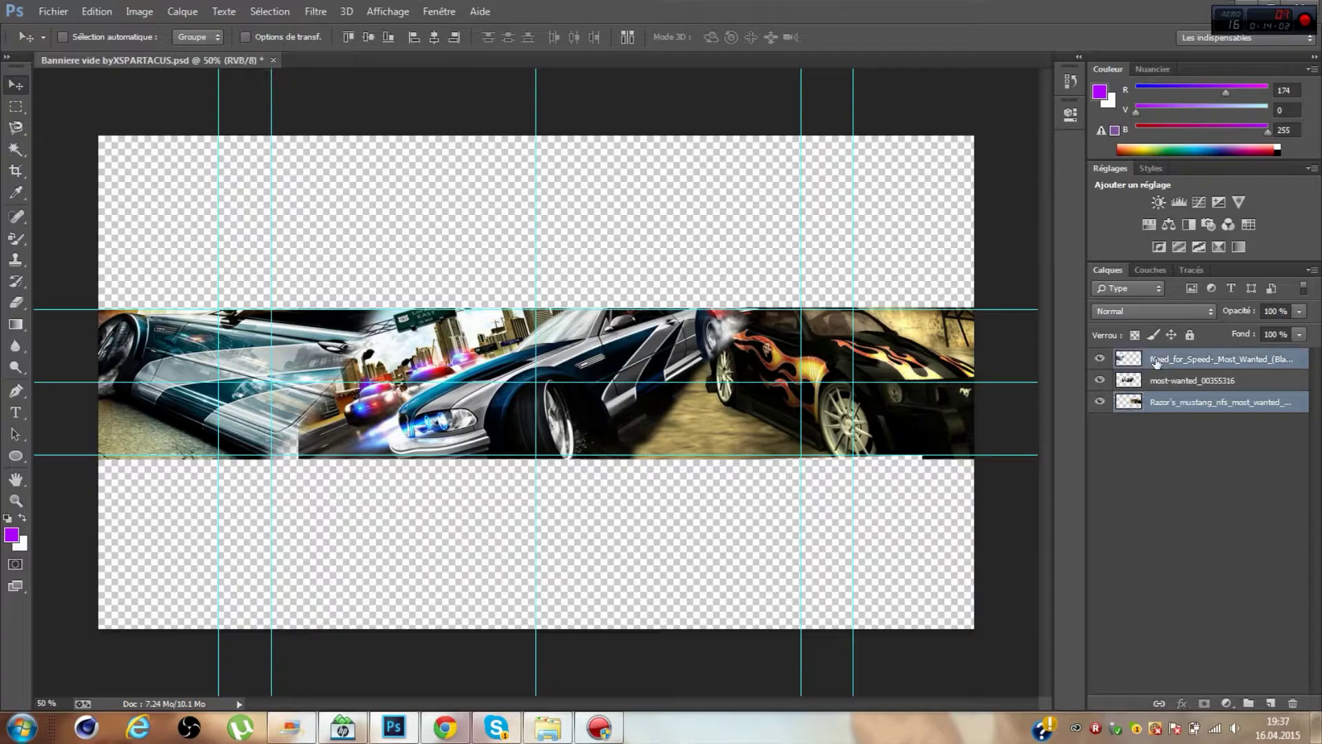
# - Set the view zoom on the banner to 60%
pyautogui.hotkey('ctrl', 't')
pyautogui.press('Return')
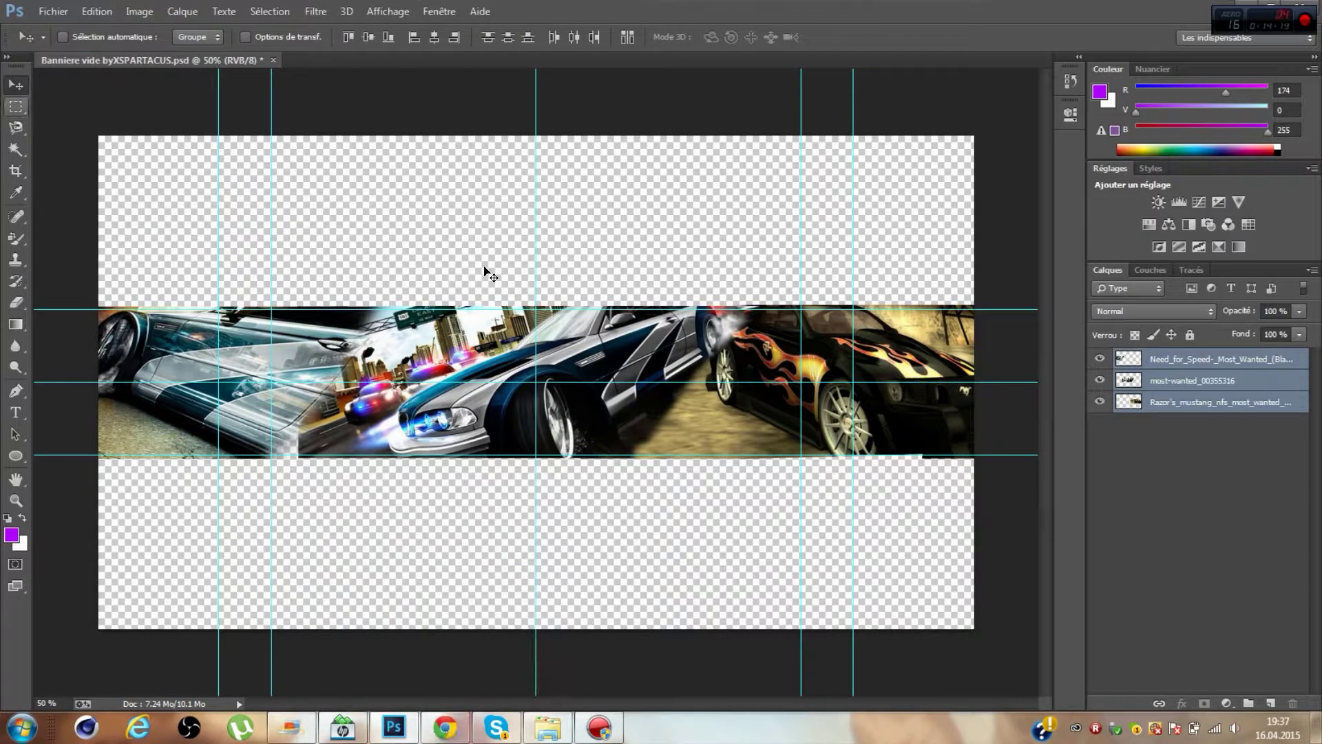
pyautogui.hotkey('ctrl', '1')
pyautogui.write('65')
pyautogui.press('Return')
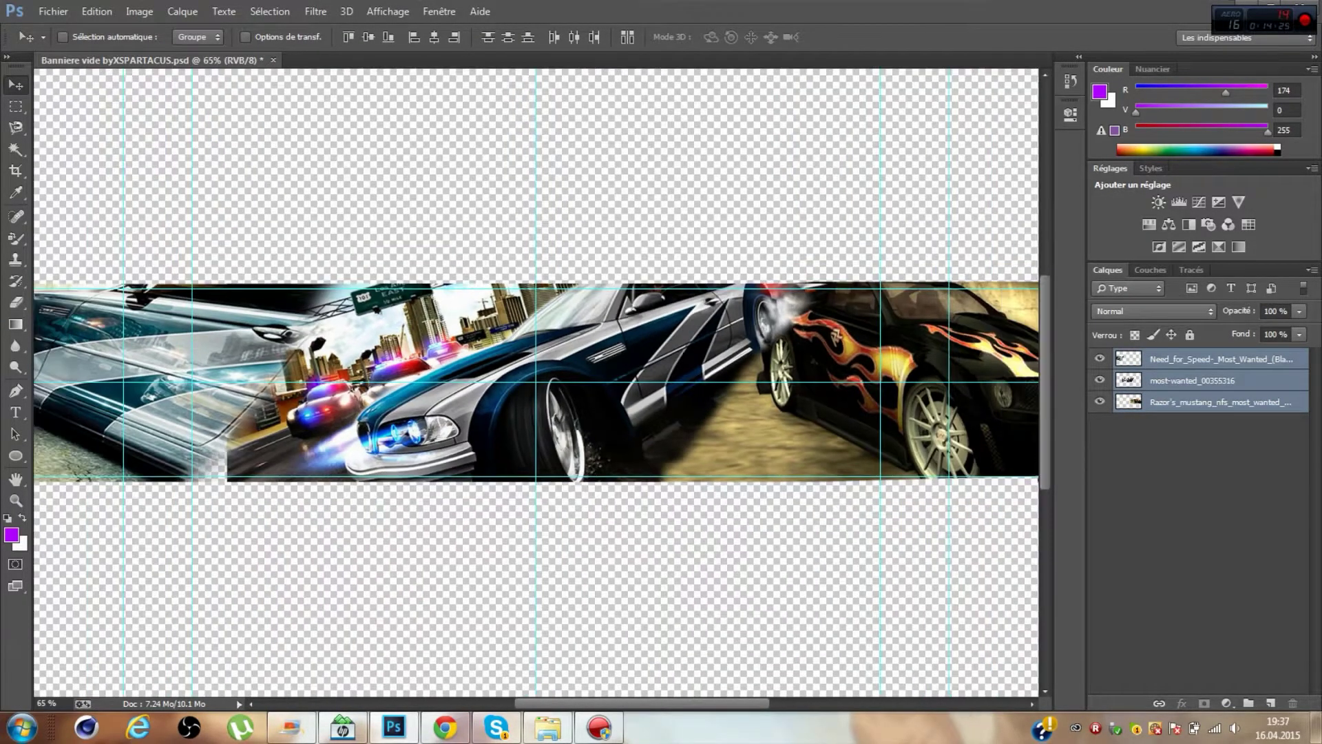
pyautogui.write('60')
pyautogui.press('Return')
# - Draw a title text box across the banner in black Most Wazted font at 72 pt
pyautogui.click(16, 412)
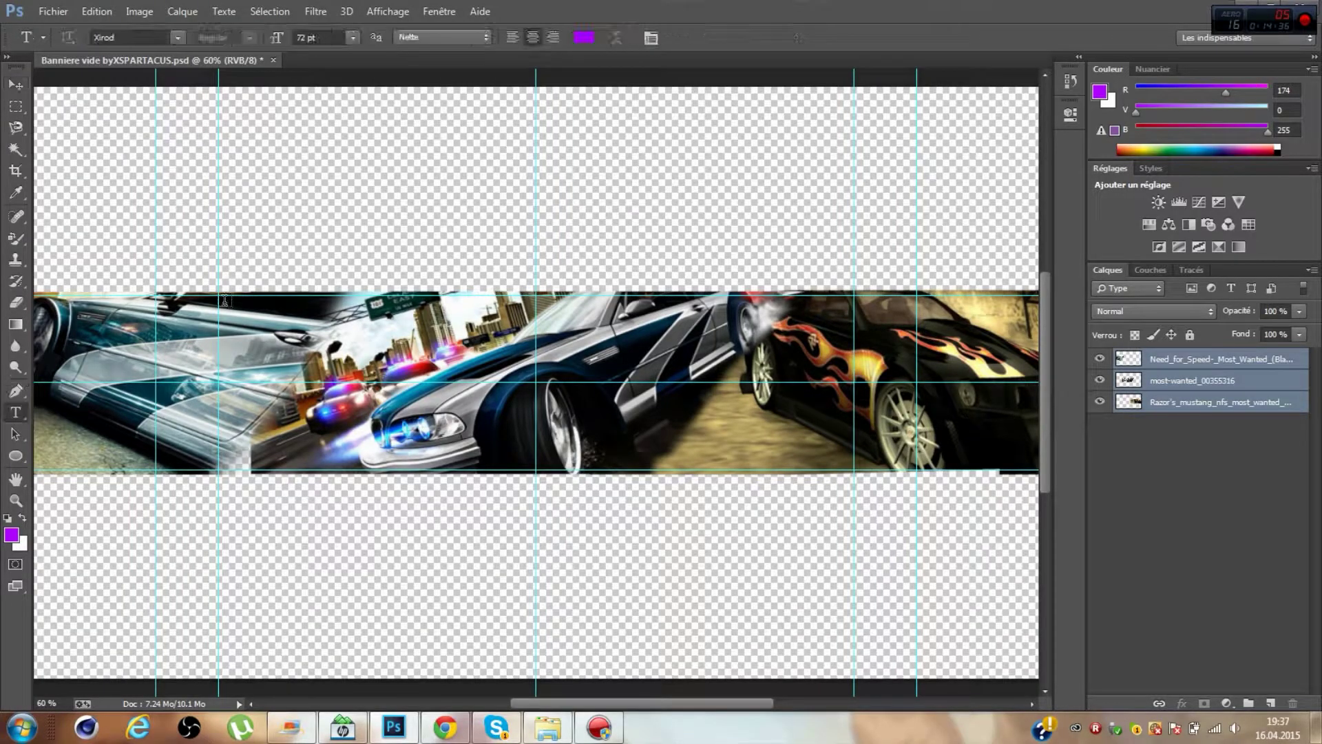
pyautogui.moveTo(219, 305); pyautogui.dragTo(854, 382)
pyautogui.click(178, 37)
pyautogui.scroll(5, 299, 378)
pyautogui.scroll(5, 298, 379)
pyautogui.scroll(5, 277, 219)
pyautogui.click(269, 174)
pyautogui.click(584, 37)
pyautogui.click(427, 441)
pyautogui.click(790, 172)
pyautogui.click(353, 37)
pyautogui.click(338, 319)
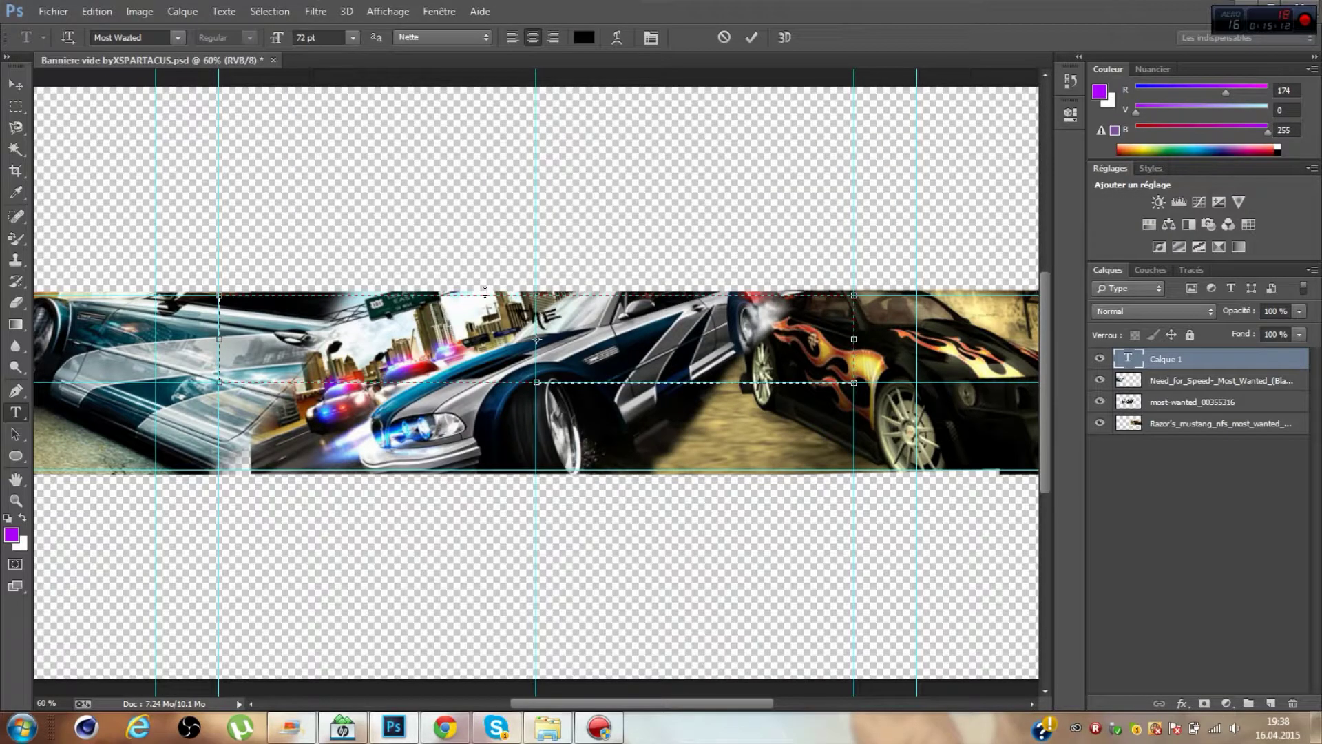
pyautogui.write('The Mos')
# - Commit the title 'The Most black ops Killer' and enlarge it to span the banner
pyautogui.click(445, 727)
pyautogui.click(142, 10)
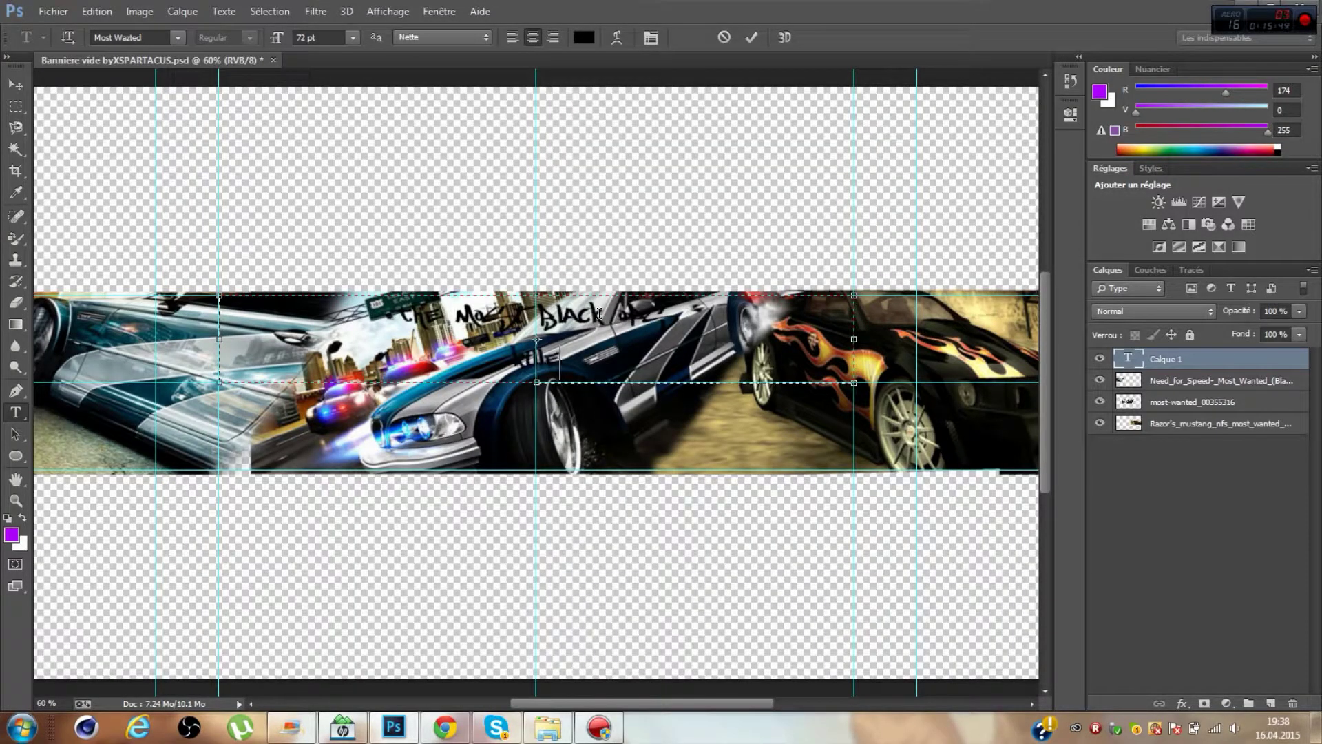
pyautogui.hotkey('ctrl', 'Return')
pyautogui.hotkey('ctrl', 't')
pyautogui.moveTo(854, 383); pyautogui.dragTo(1008, 461)
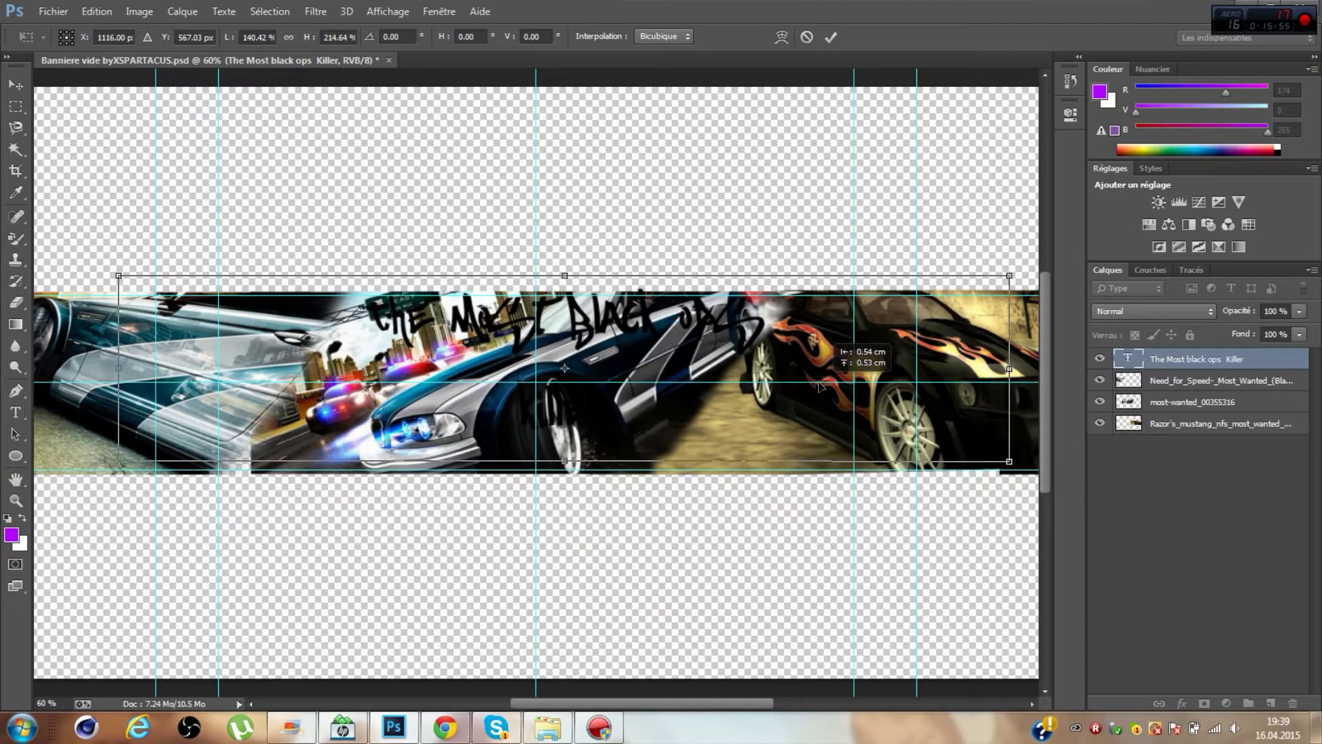
pyautogui.press('Return')
# - Apply a dark preset Layer Style to the title layer
pyautogui.doubleClick(1286, 363)
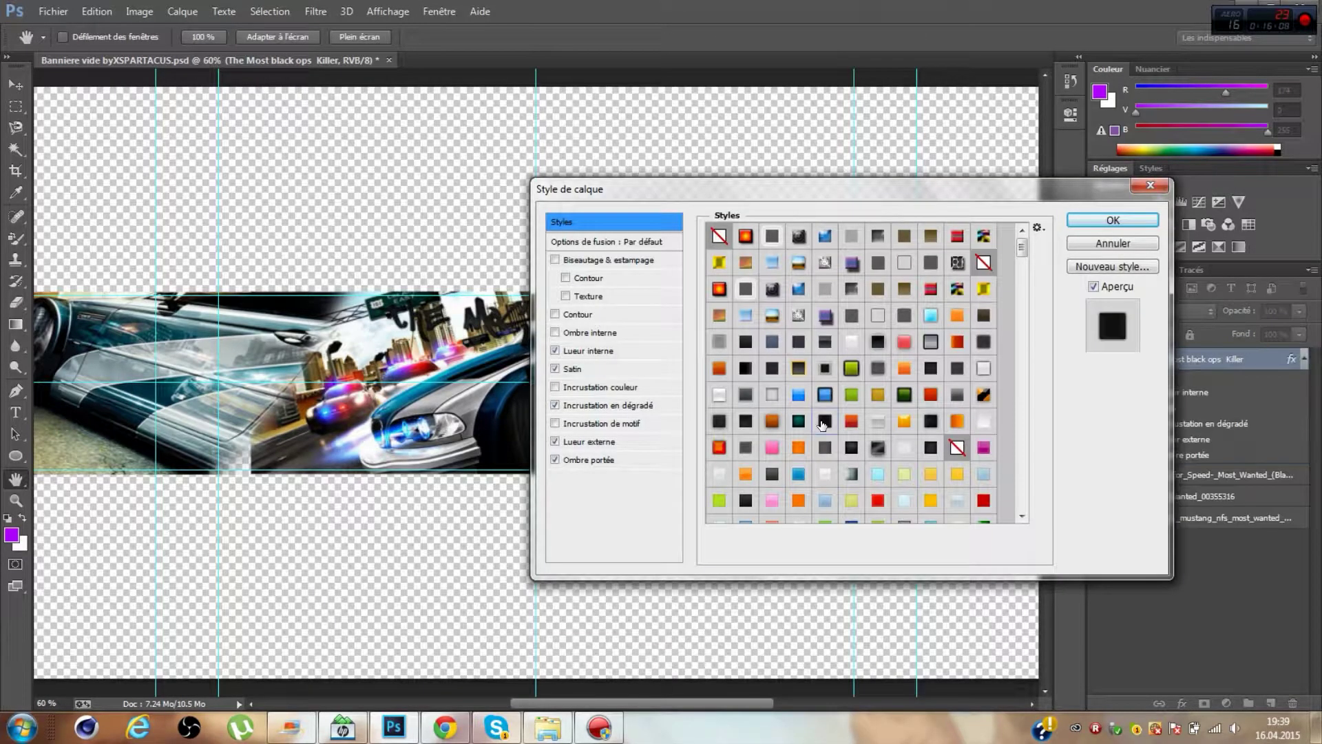
pyautogui.moveTo(620, 175); pyautogui.dragTo(866, 172)
pyautogui.click(1185, 266)
pyautogui.scroll(-3, 1031, 293)
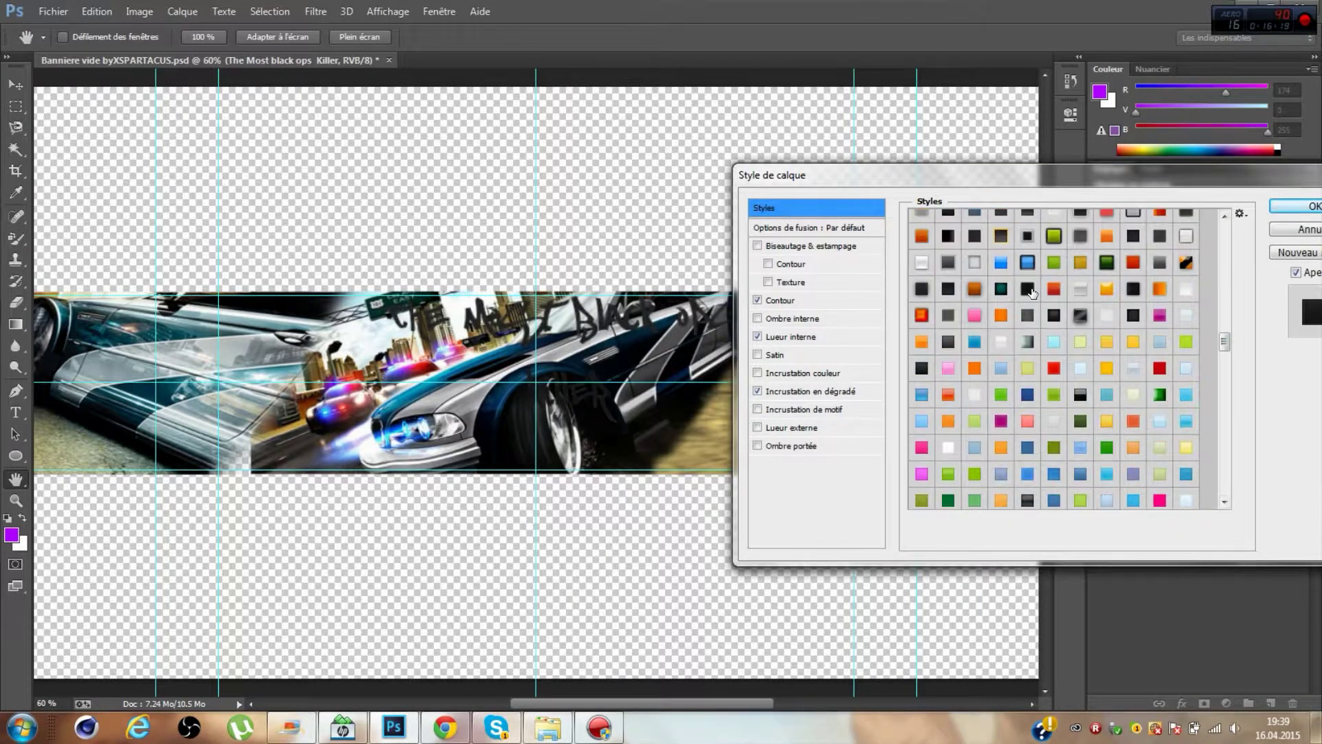
pyautogui.click(1186, 234)
pyautogui.press('Return')
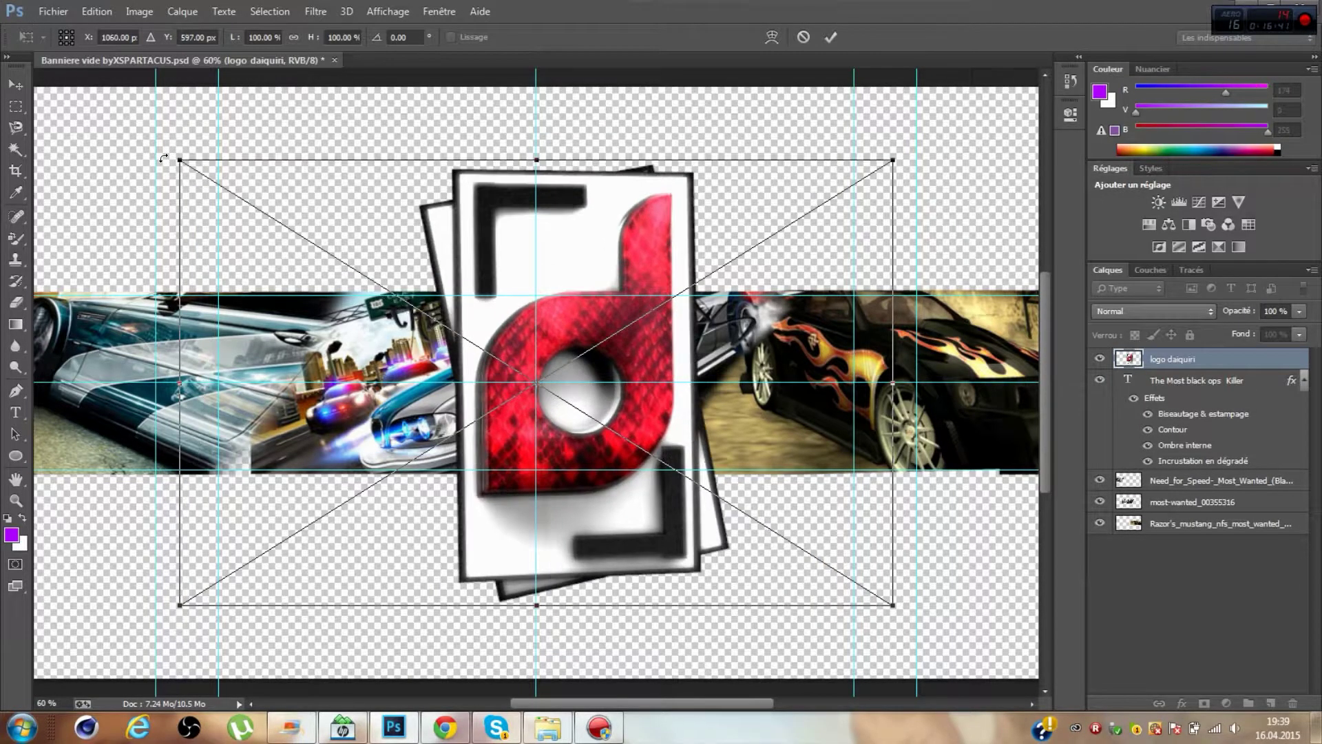
# - Shrink the Daiquiri logo, move its layer below the car images and restretch it
pyautogui.moveTo(893, 605); pyautogui.dragTo(700, 486)
pyautogui.press('Return')
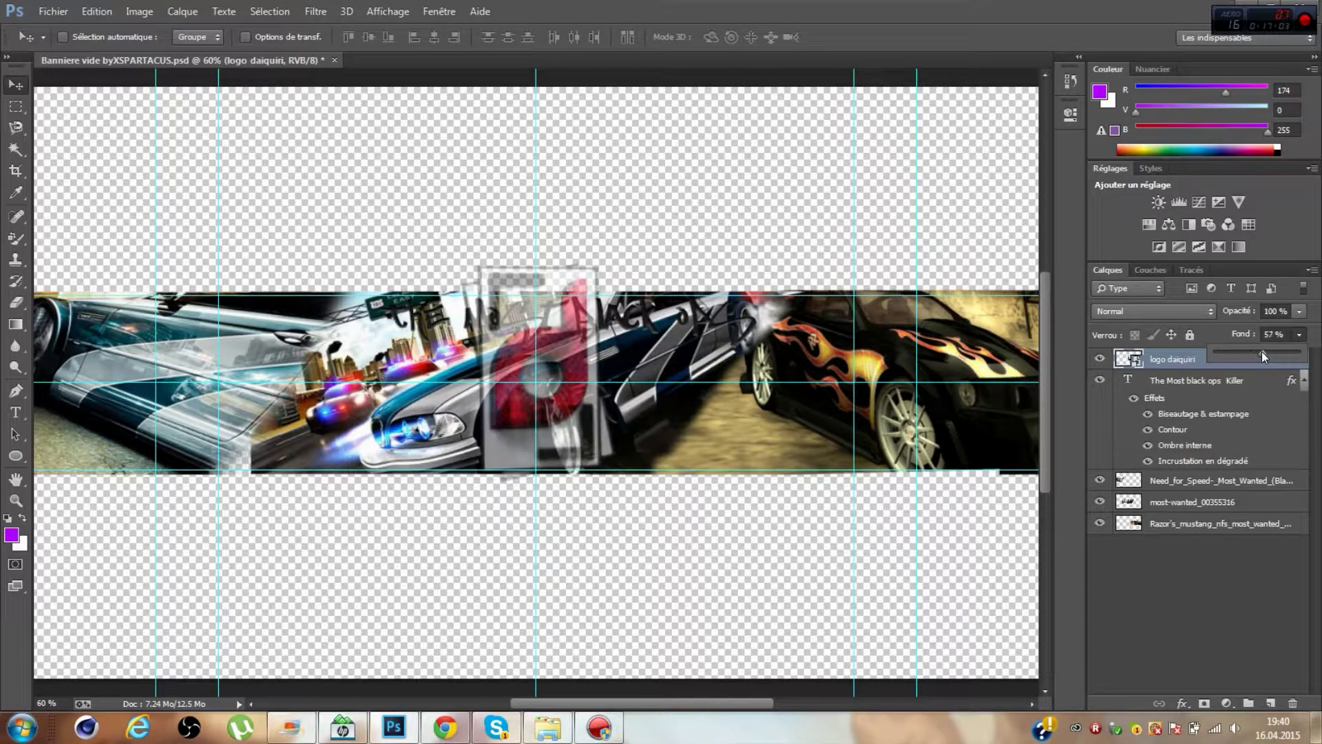
pyautogui.moveTo(1153, 429); pyautogui.dragTo(1171, 530)
pyautogui.hotkey('ctrl', 't')
pyautogui.moveTo(782, 398); pyautogui.dragTo(831, 553)
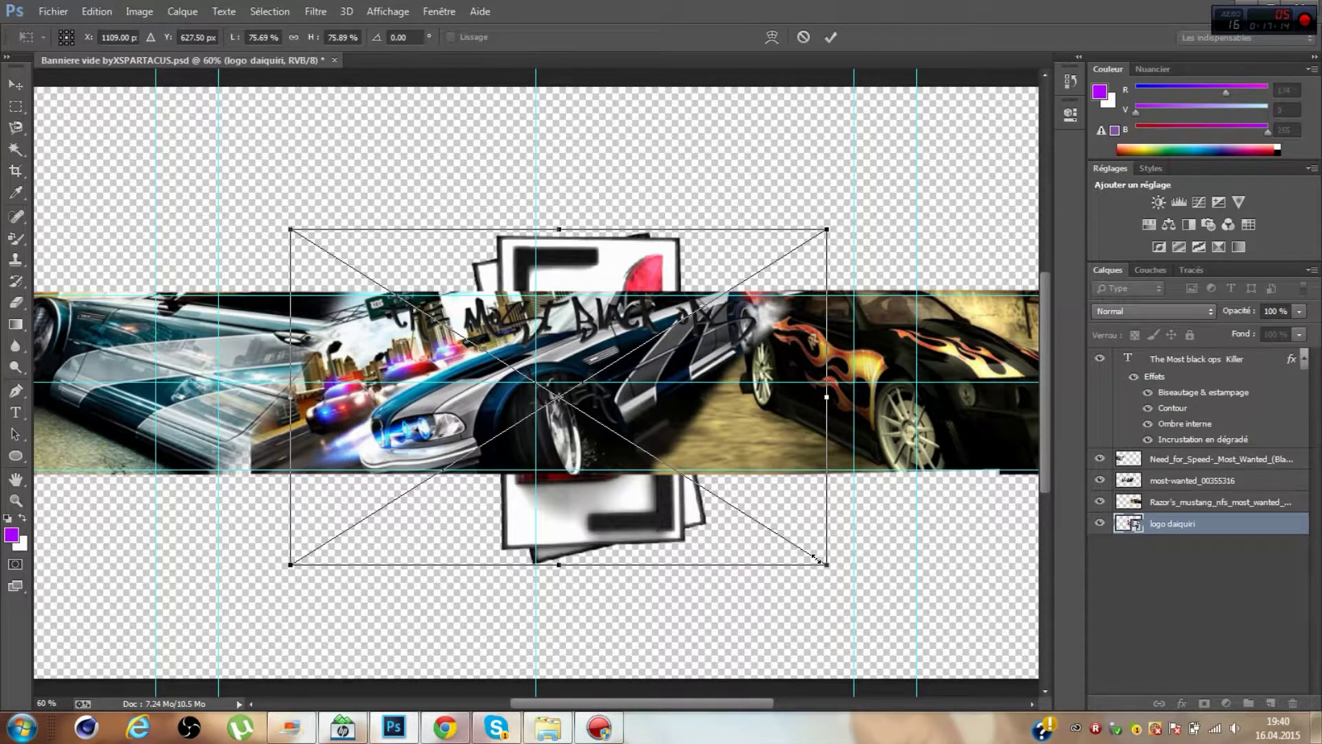
pyautogui.moveTo(289, 391); pyautogui.dragTo(258, 385)
pyautogui.press('Return')
pyautogui.click(1212, 458)
# - Try different opacity and blend modes on the logo, then delete the logo layer
pyautogui.keyDown('shift'); pyautogui.click(1212, 501); pyautogui.keyUp('shift')
pyautogui.click(1300, 310)
pyautogui.moveTo(1298, 330); pyautogui.dragTo(1305, 333)
pyautogui.click(1168, 87)
pyautogui.press('Down')
pyautogui.press('Down')
pyautogui.press('Down')
pyautogui.press('Down')
pyautogui.press('Down')
pyautogui.press('Down')
pyautogui.press('Down')
pyautogui.press('Down')
pyautogui.press('Down')
pyautogui.press('Down')
pyautogui.press('Down')
pyautogui.press('Down')
pyautogui.press('Down')
pyautogui.press('Down')
pyautogui.press('Down')
pyautogui.moveTo(1299, 312)
pyautogui.mouseDown()
pyautogui.moveTo(1253, 328)
pyautogui.moveTo(1278, 330)
pyautogui.mouseUp()
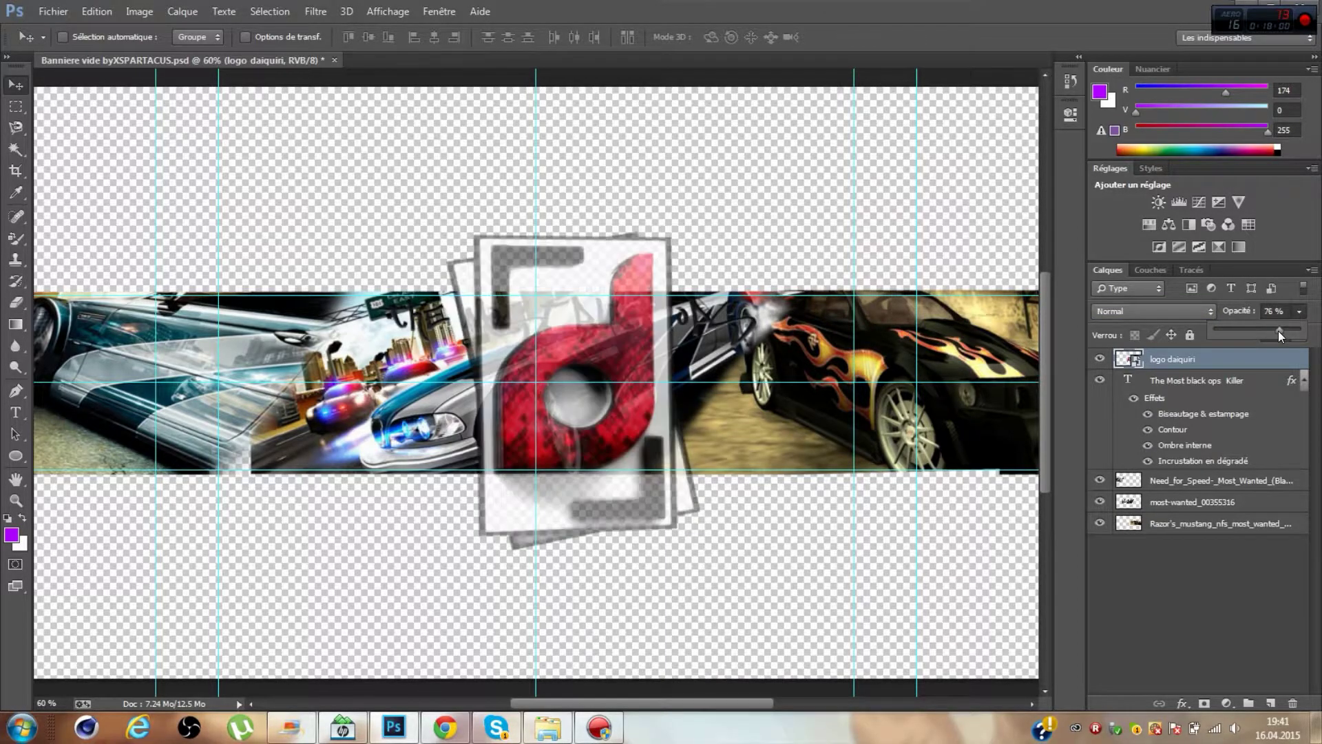
pyautogui.moveTo(605, 362)
pyautogui.mouseDown()
pyautogui.moveTo(135, 353)
pyautogui.moveTo(269, 354)
pyautogui.mouseUp()
pyautogui.press('Delete')
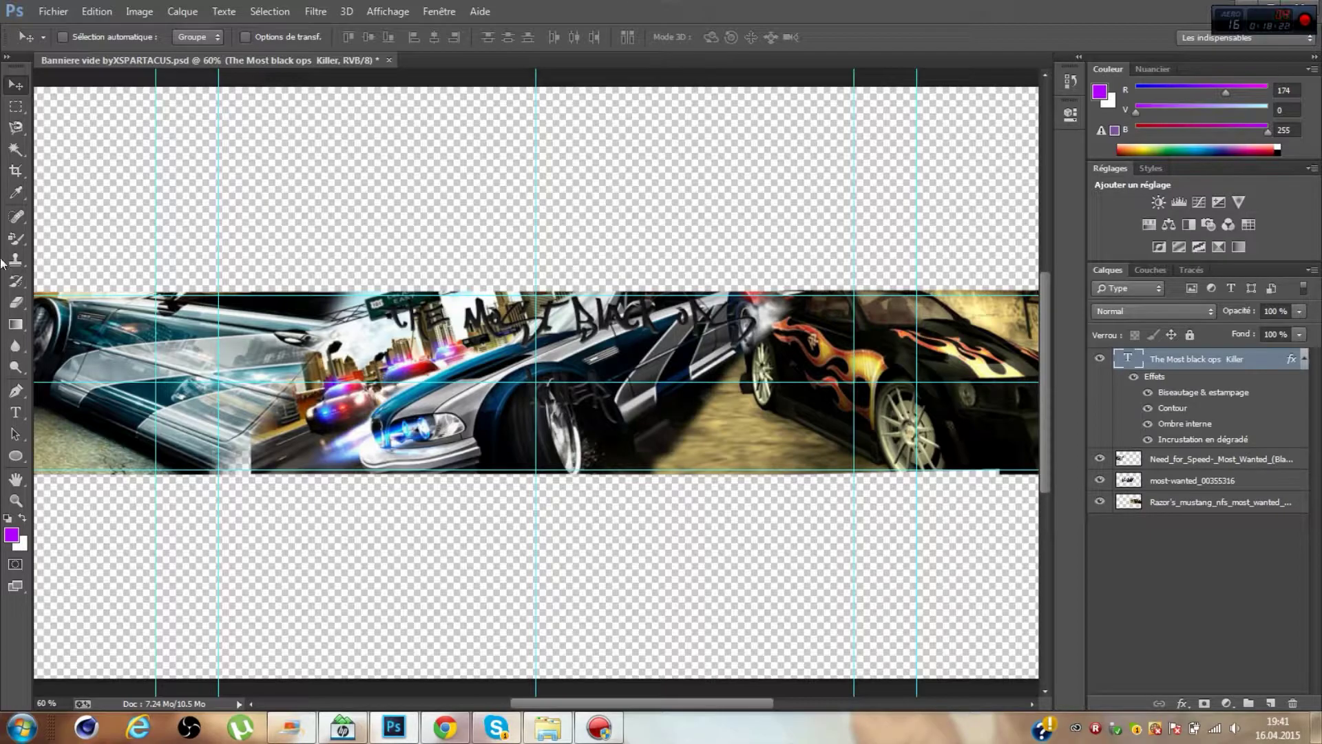
# - Check the title's font size and apply a white-outlined preset Layer Style
pyautogui.click(14, 411)
pyautogui.hotkey('ctrl', 'a')
pyautogui.click(353, 37)
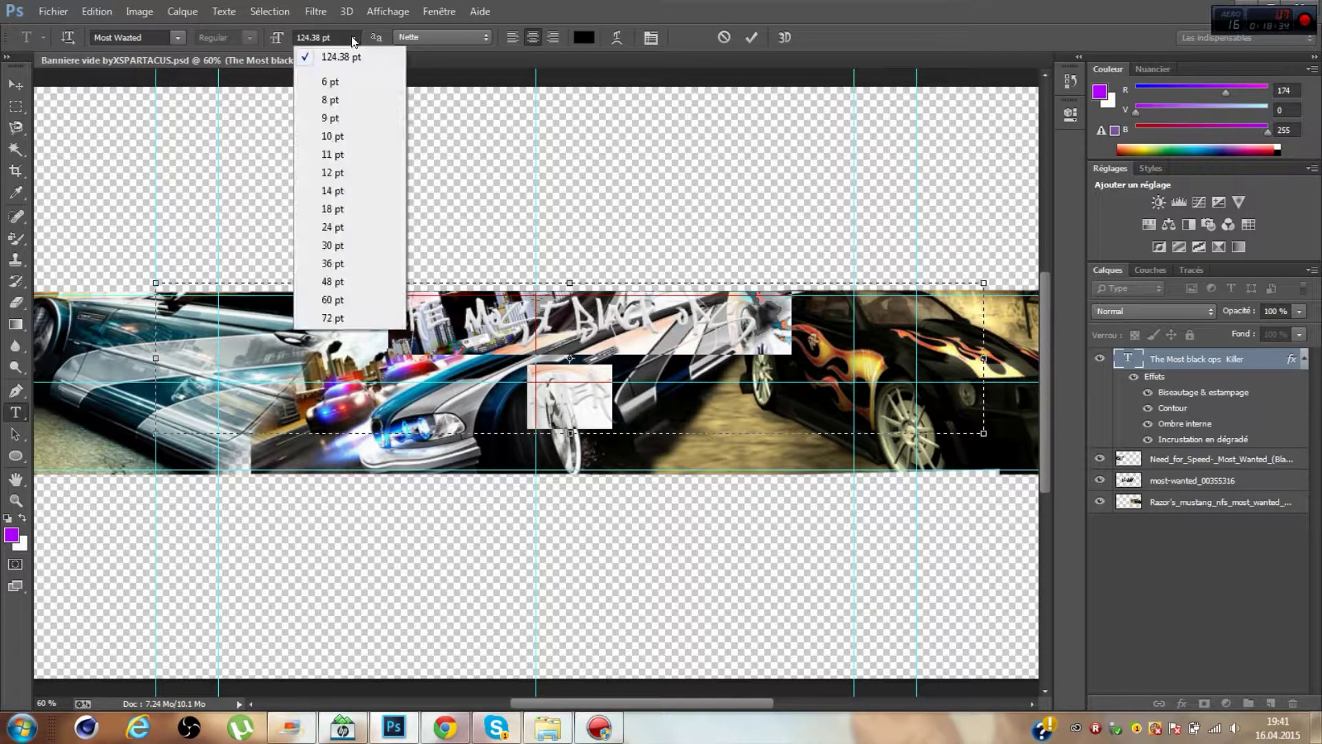
pyautogui.click(15, 84)
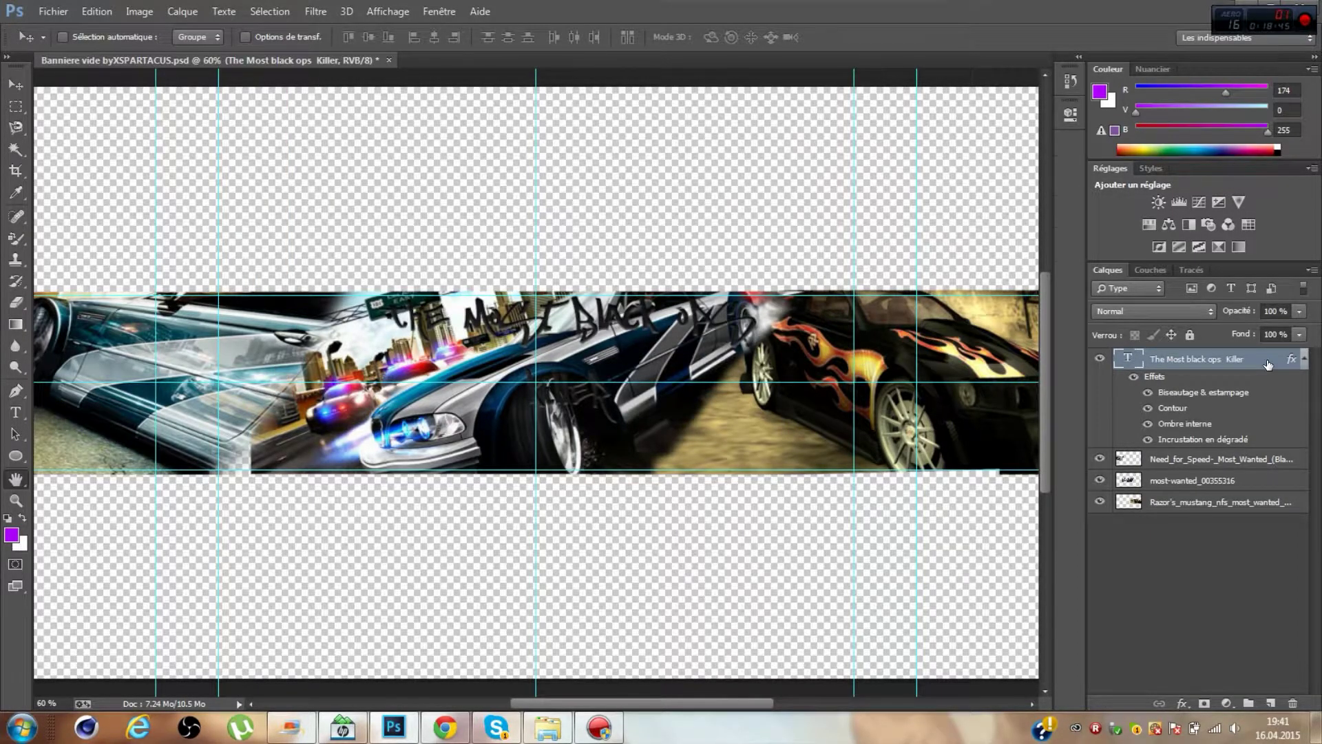
pyautogui.doubleClick(1268, 364)
pyautogui.click(1000, 421)
pyautogui.press('Return')
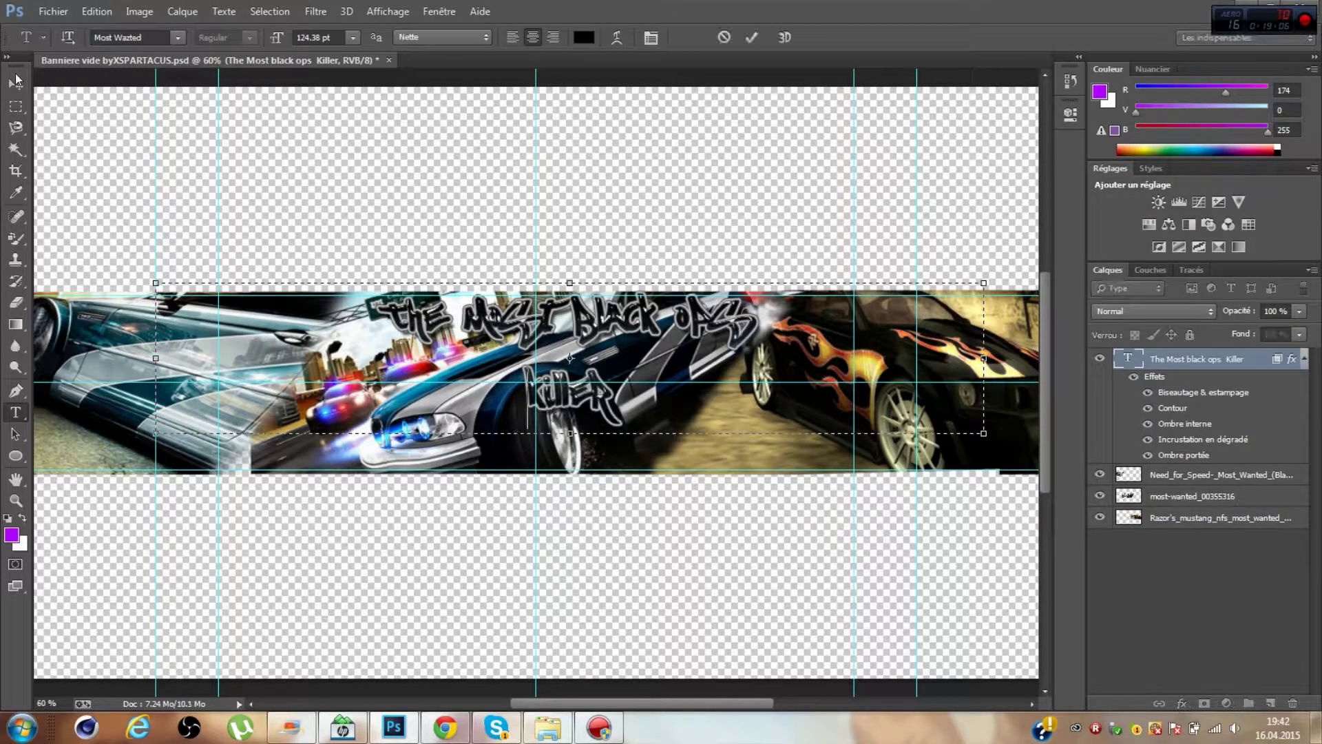
# - Deselect the title, then reopen its text for editing with the Type tool
pyautogui.click(706, 430)
pyautogui.press('t')
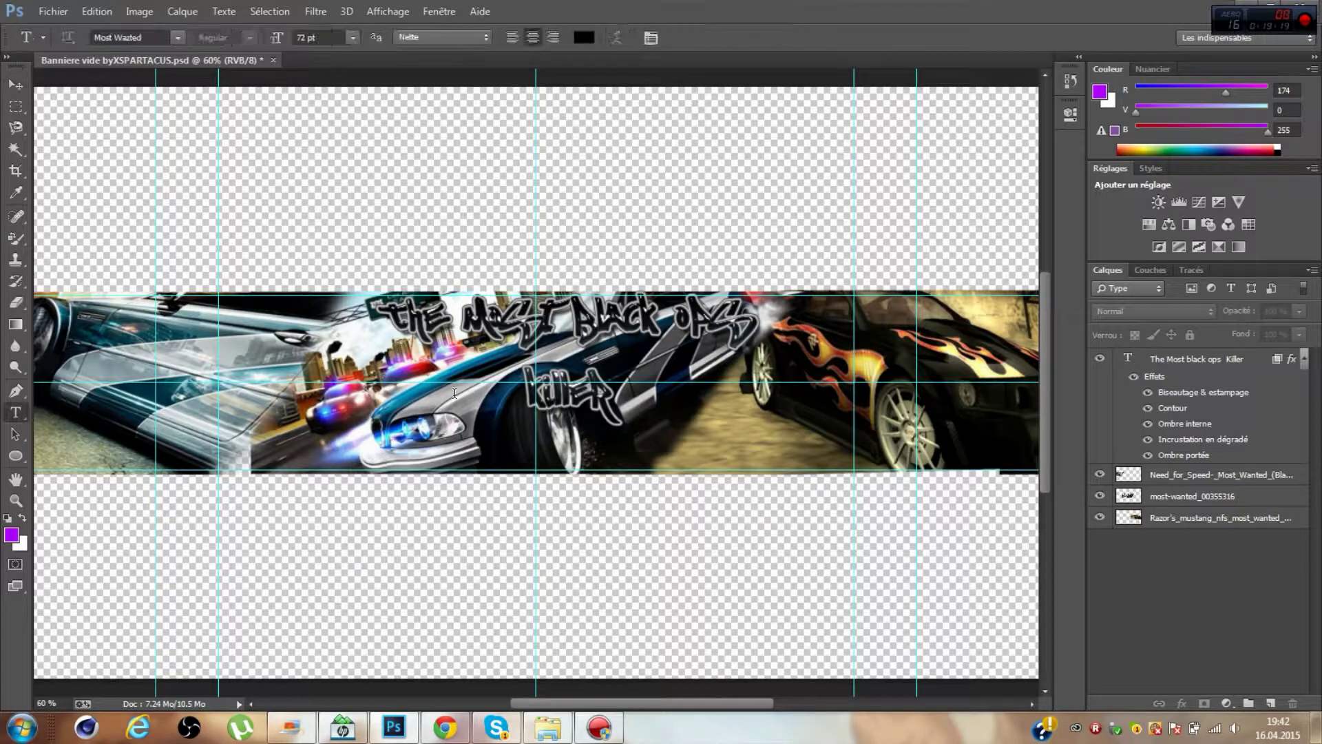
pyautogui.click(571, 406)
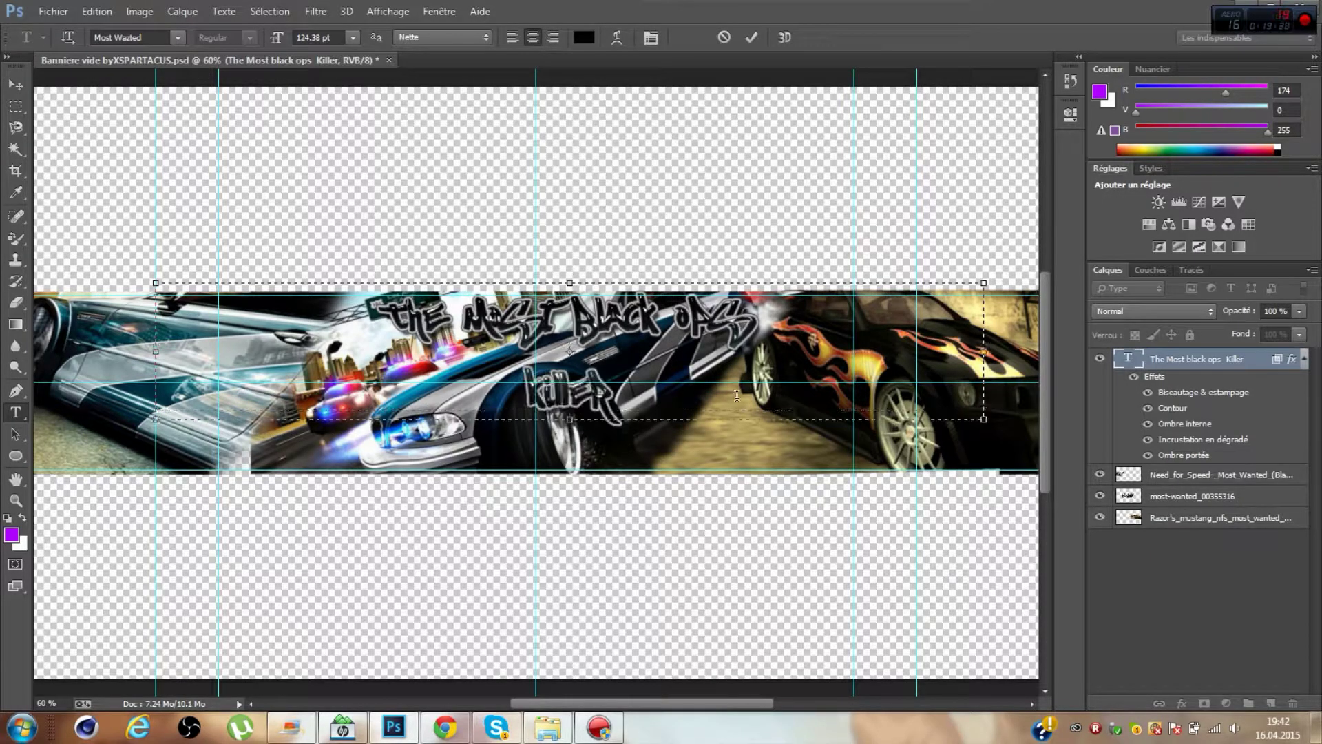
pyautogui.click(1031, 340)
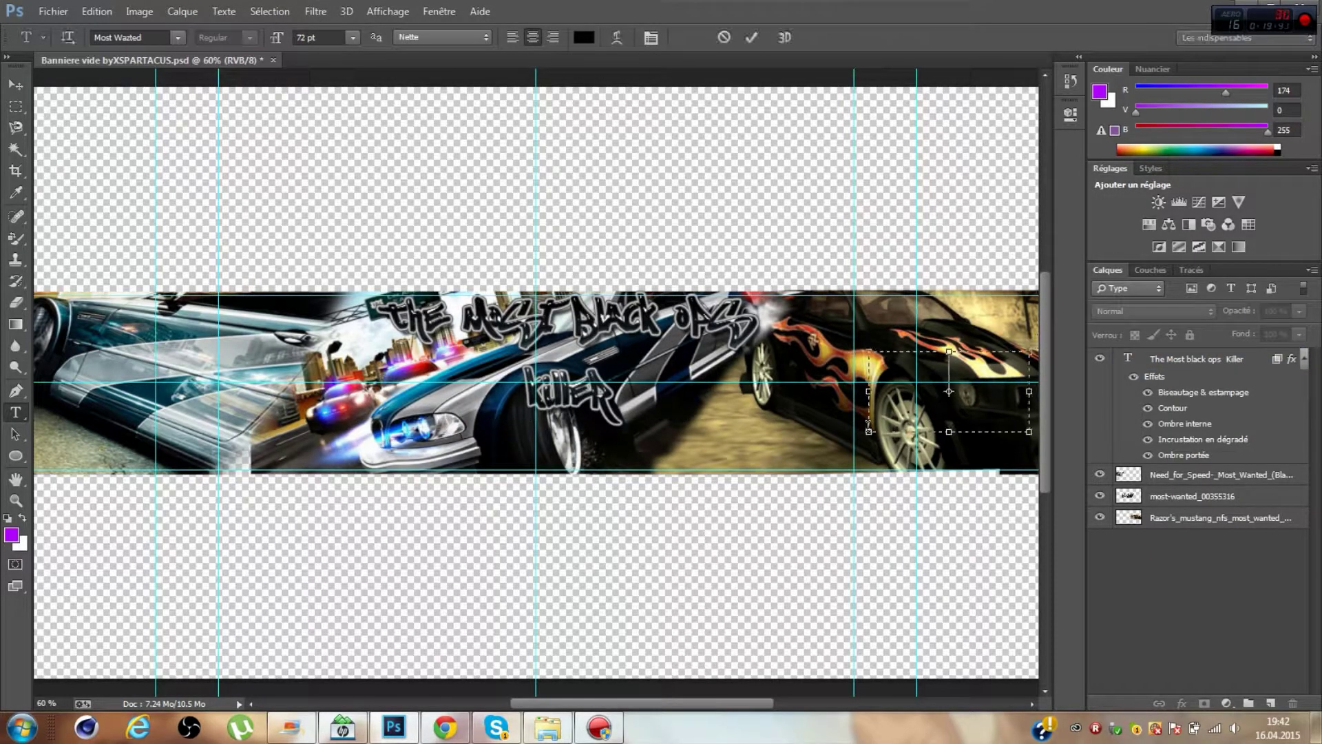
# - Add the text 'Daiquiri' and move it beneath the title
pyautogui.click(749, 400)
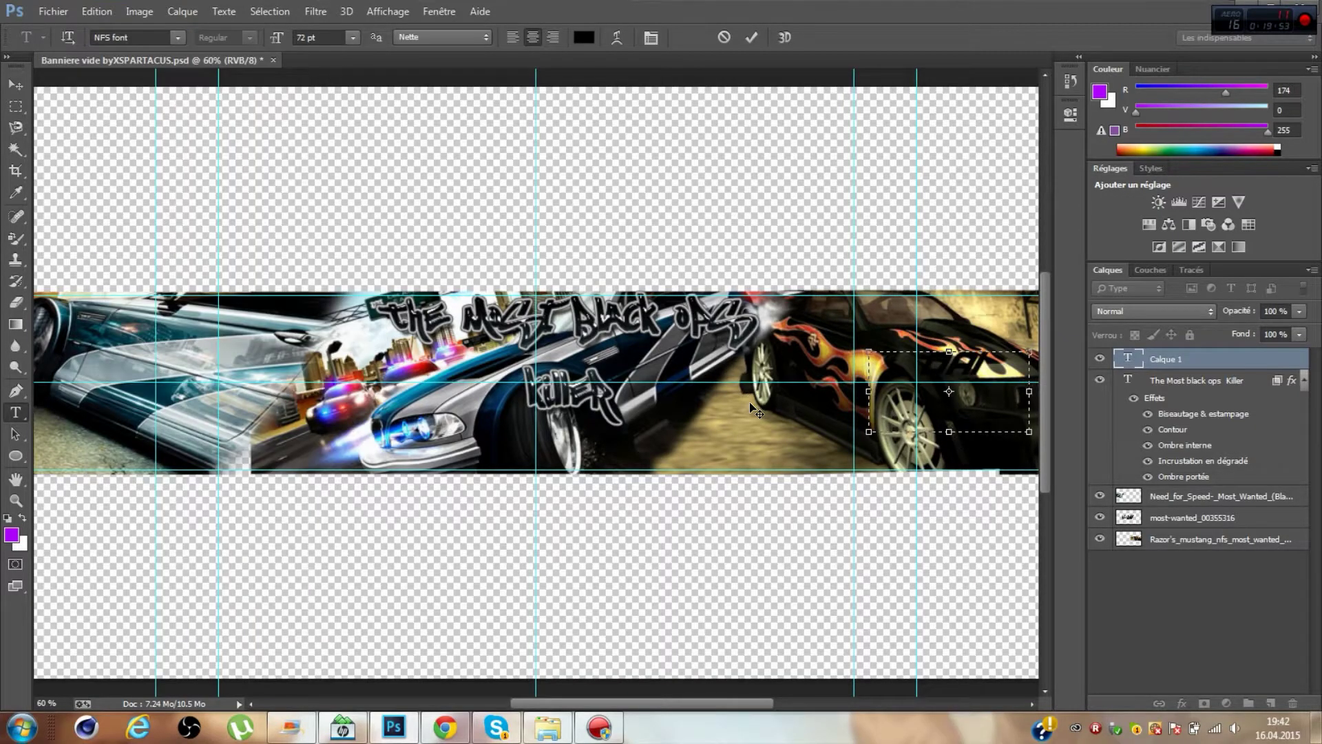
pyautogui.hotkey('ctrl', 'Return')
pyautogui.press('v')
pyautogui.moveTo(876, 372); pyautogui.dragTo(883, 372)
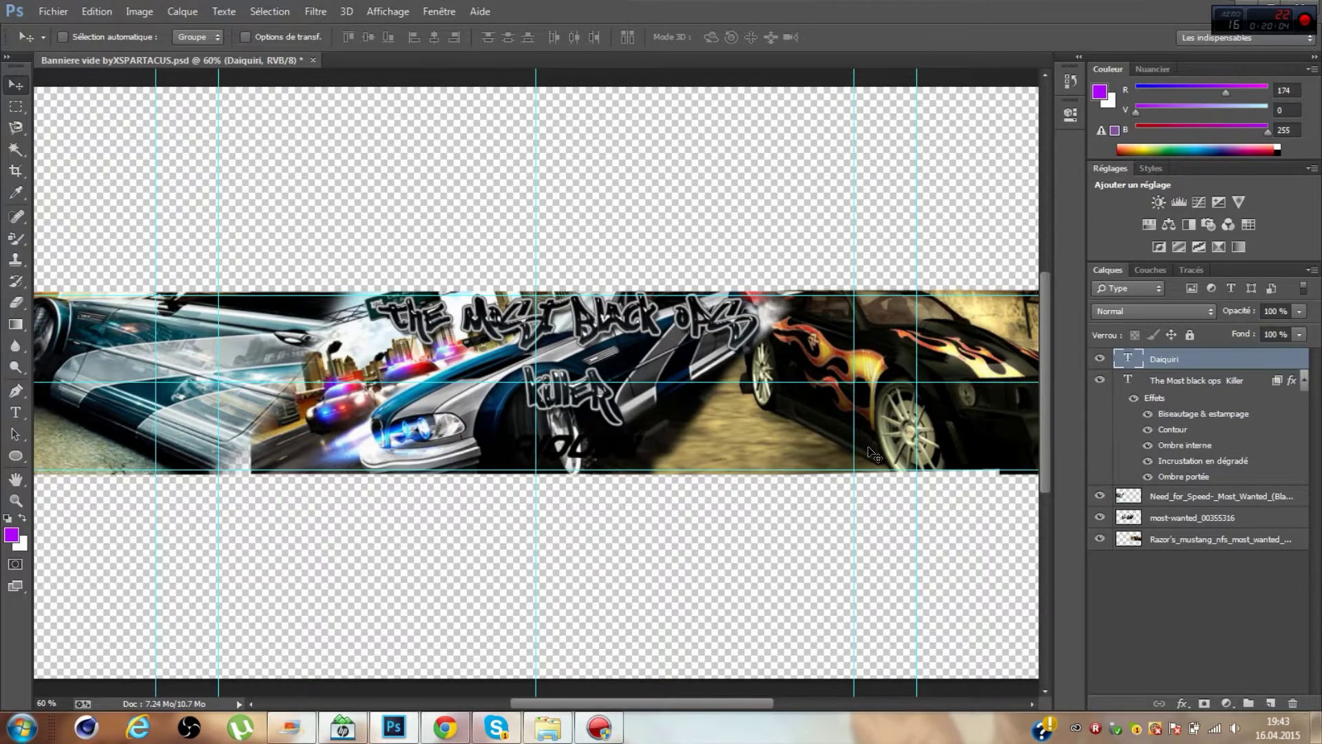
# - Give the Daiquiri text layer a grey preset Layer Style
pyautogui.doubleClick(1205, 359)
pyautogui.click(1133, 262)
pyautogui.scroll(-3, 1088, 248)
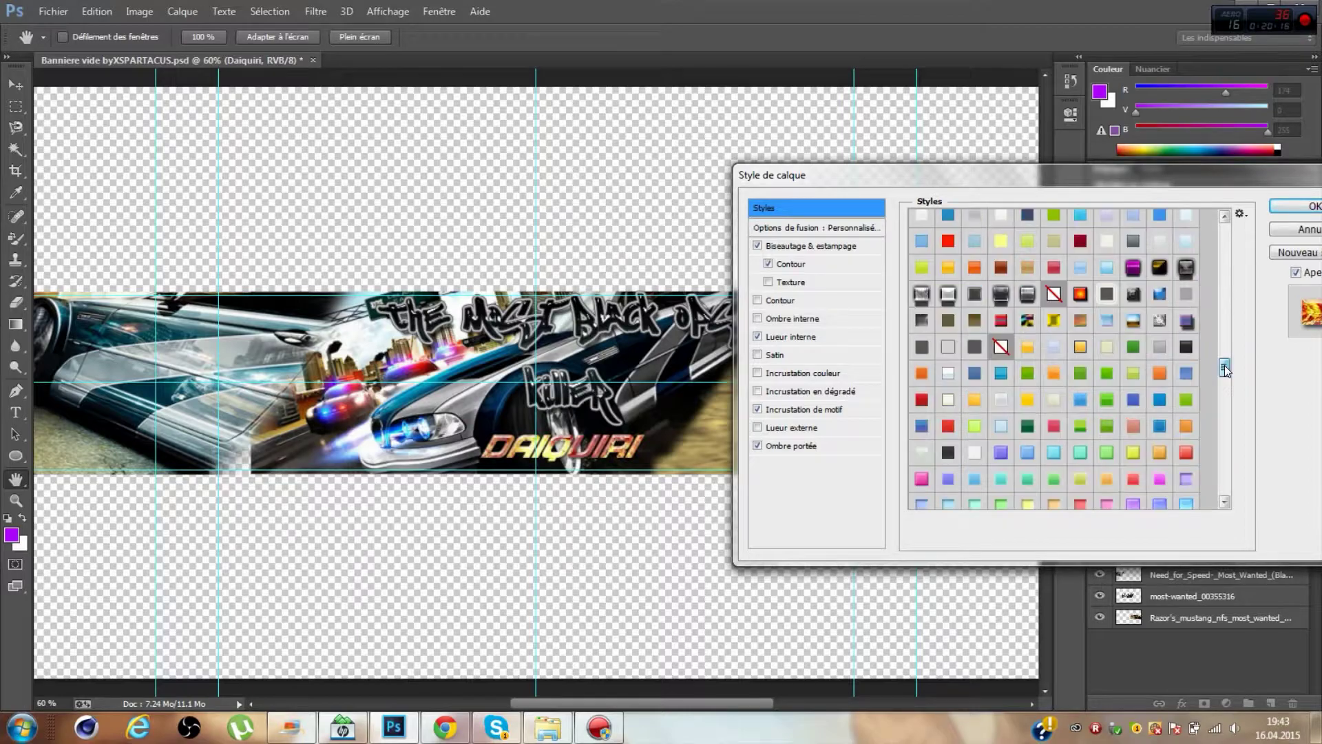
pyautogui.scroll(-3, 1067, 237)
pyautogui.click(1054, 225)
pyautogui.press('Return')
pyautogui.click(1141, 428)
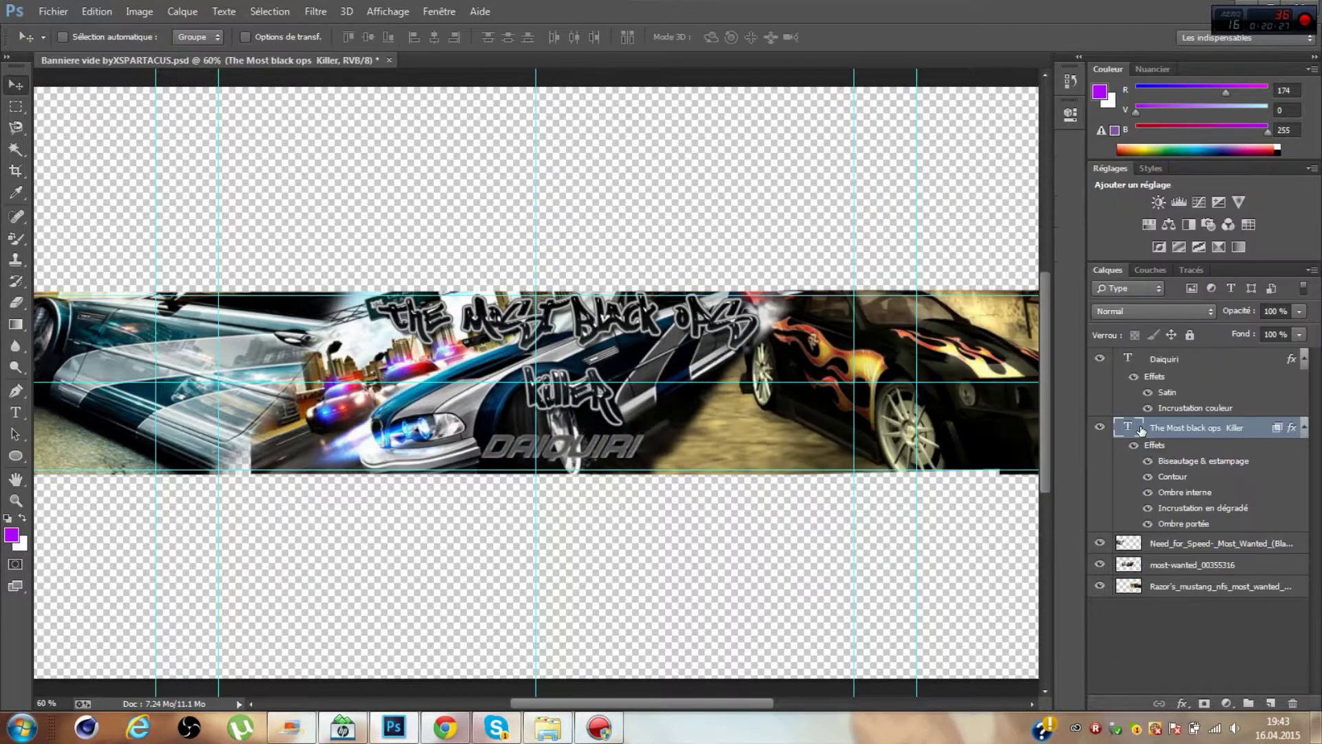
# - Apply a Bulge (Renflement) warp to the graffiti title text
pyautogui.press('t')
pyautogui.click(650, 37)
pyautogui.click(802, 397)
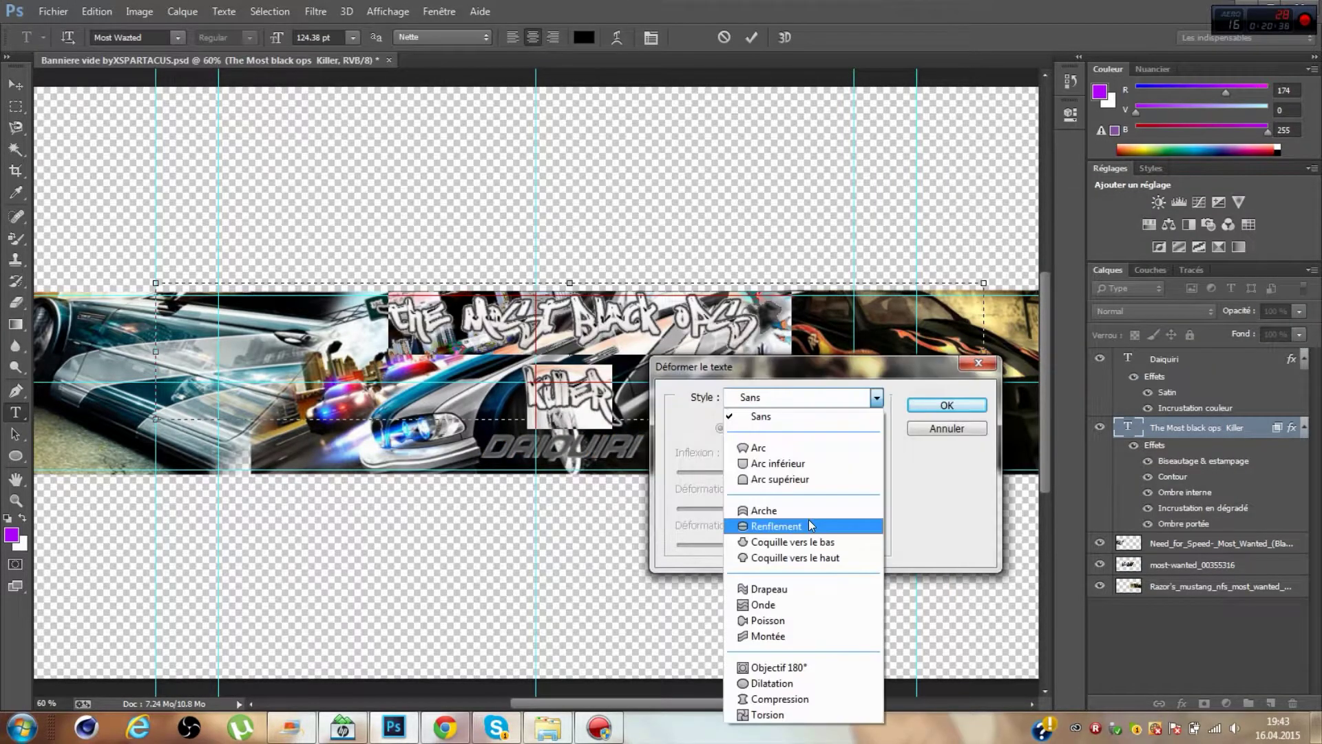
pyautogui.click(808, 519)
pyautogui.click(874, 397)
pyautogui.click(788, 519)
pyautogui.click(947, 405)
pyautogui.click(1070, 76)
pyautogui.hotkey('ctrl', 'Return')
# - Free-transform the title, rotating it by 30 and scaling it down
pyautogui.hotkey('ctrl', 't')
pyautogui.hotkey('ctrl', '-')
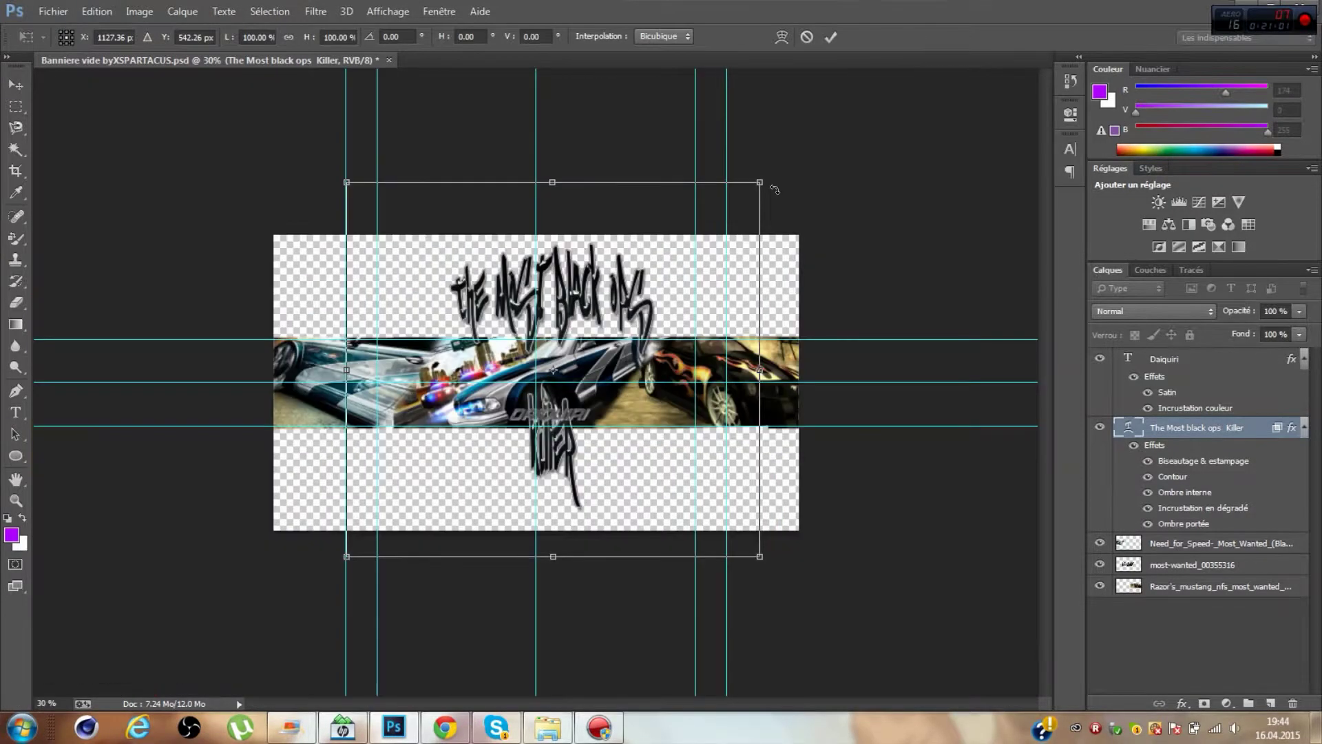
pyautogui.hotkey('ctrl', '-')
pyautogui.moveTo(416, 453); pyautogui.dragTo(425, 466)
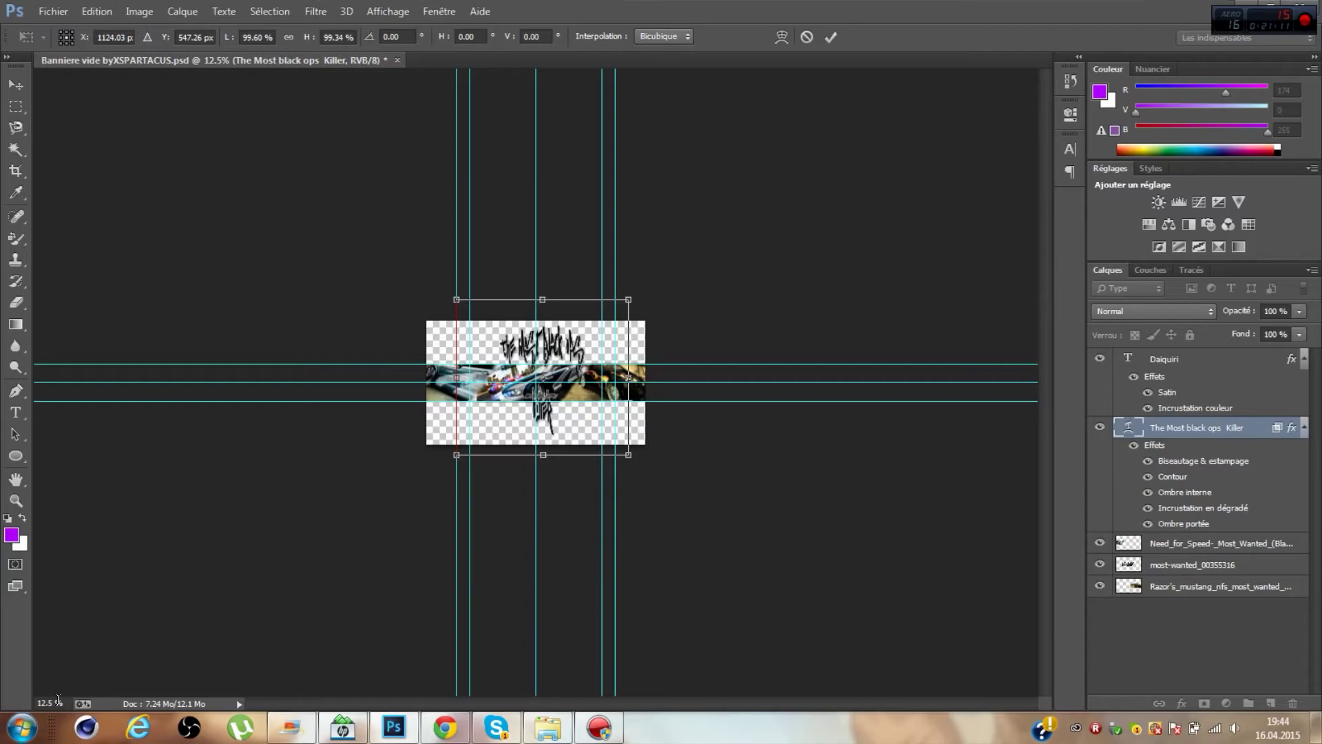
pyautogui.write('30')
pyautogui.press('Return')
pyautogui.moveTo(349, 567)
pyautogui.mouseDown()
pyautogui.moveTo(429, 482)
pyautogui.moveTo(355, 566)
pyautogui.mouseUp()
pyautogui.click(15, 434)
pyautogui.press('Return')
# - Replace the title's Bulge warp with a different warp style
pyautogui.click(16, 412)
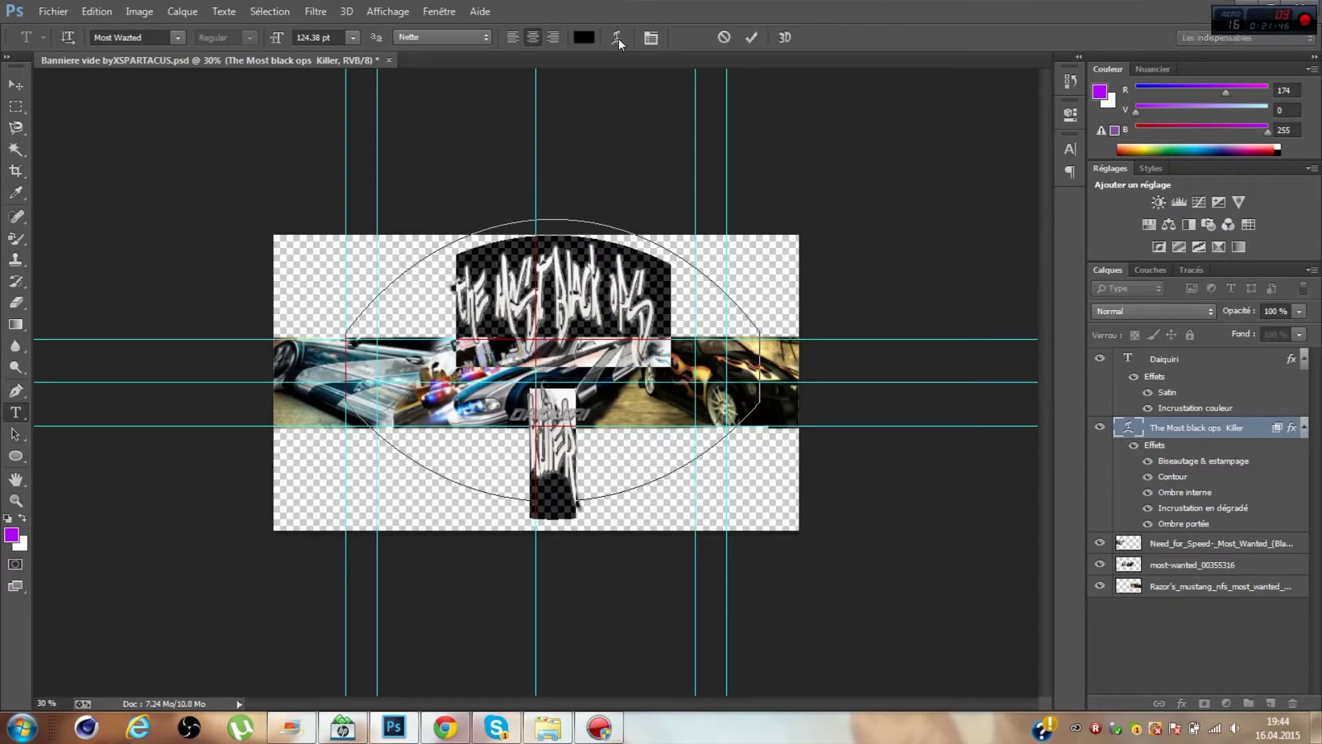
pyautogui.click(619, 38)
pyautogui.click(876, 398)
pyautogui.click(760, 416)
pyautogui.click(876, 398)
pyautogui.click(770, 668)
pyautogui.press('Return')
# - At 60% zoom, squeeze the title's height slightly, then select the Daiquiri layer
pyautogui.write('v')
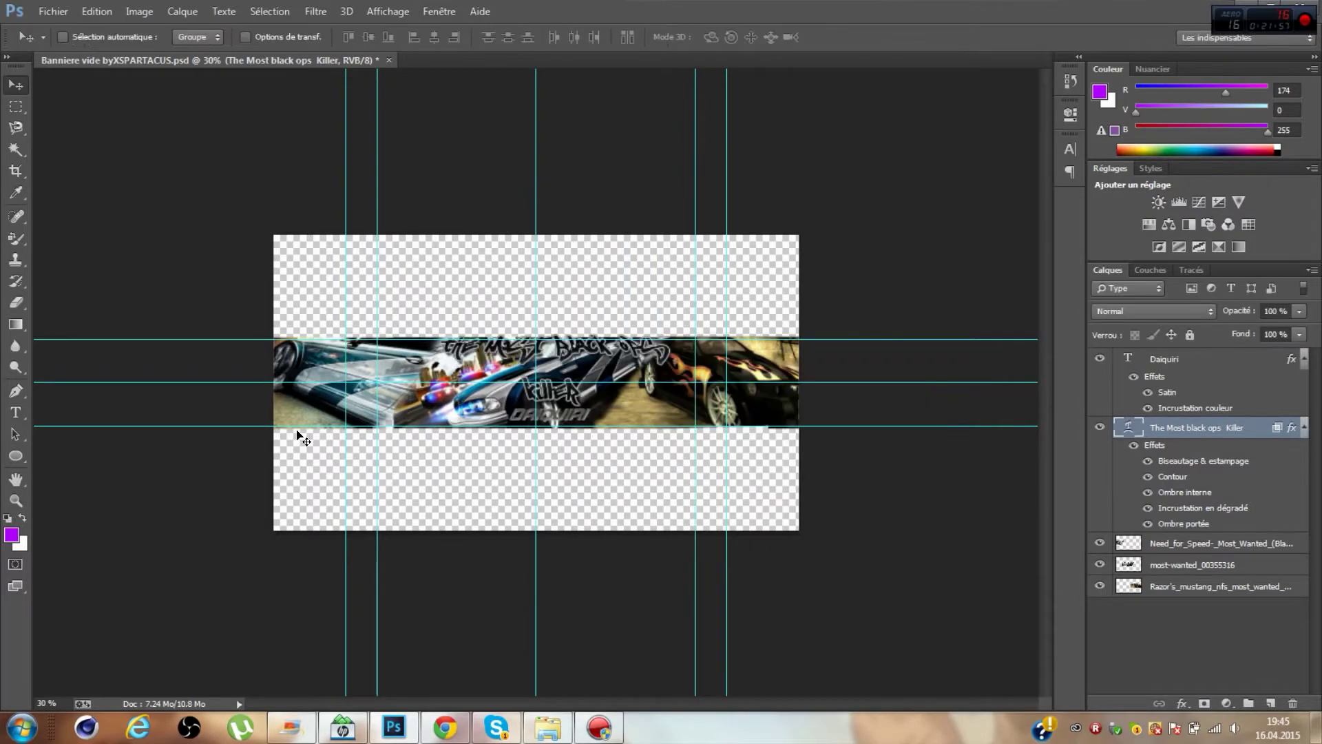
pyautogui.write('60')
pyautogui.press('Return')
pyautogui.hotkey('ctrl', 't')
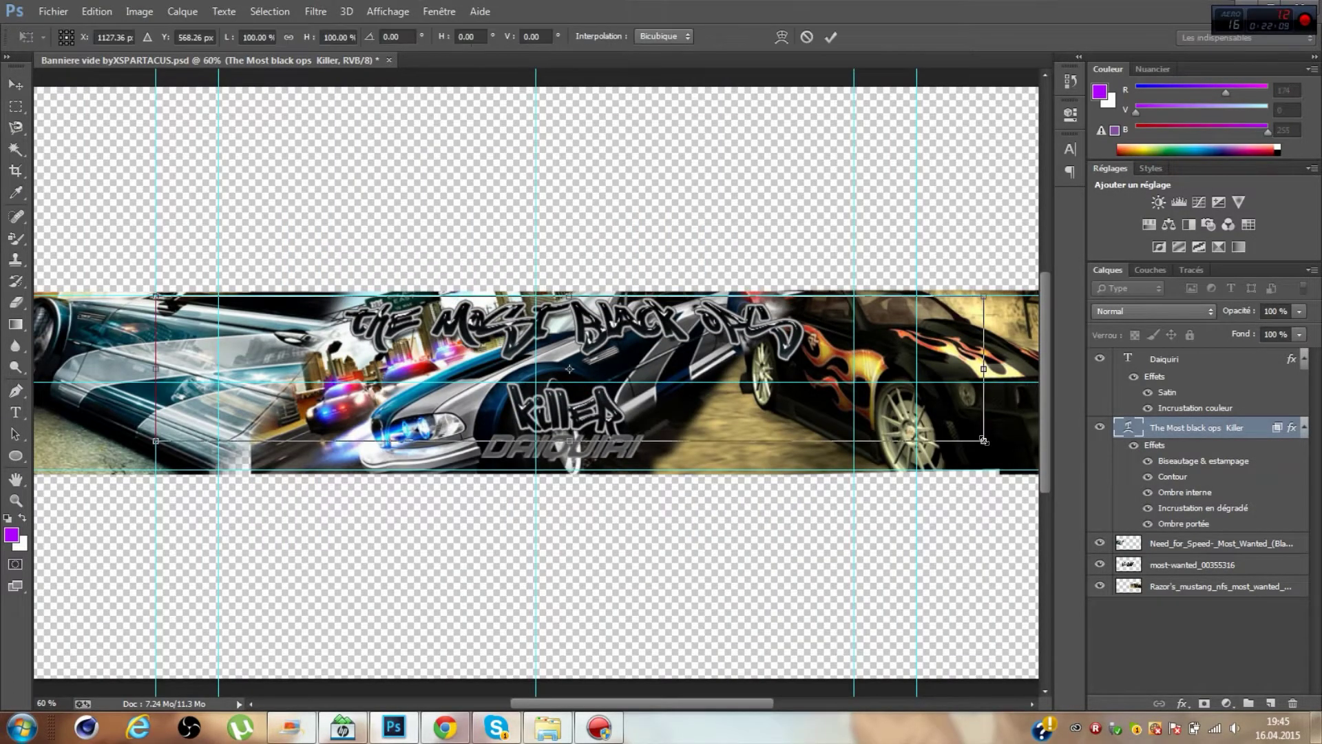
pyautogui.moveTo(952, 421); pyautogui.dragTo(1012, 389)
pyautogui.press('Return')
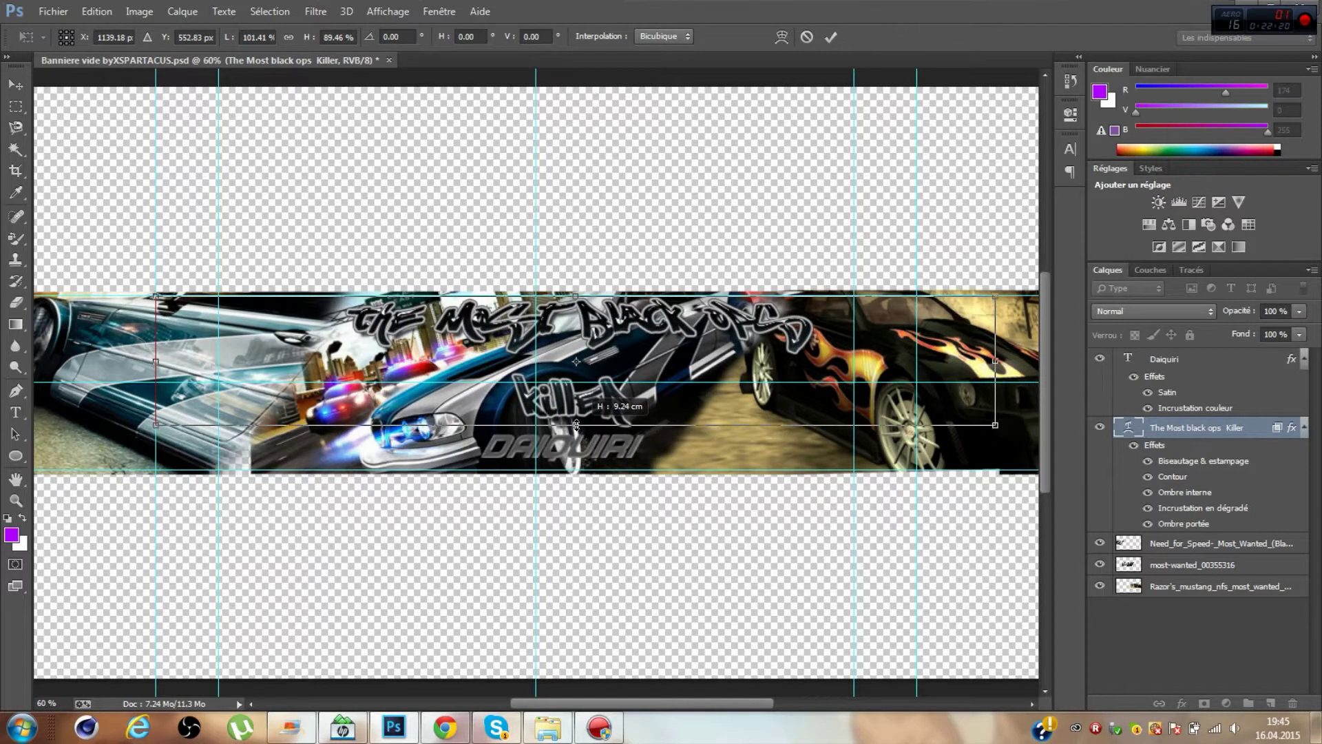
pyautogui.click(1191, 379)
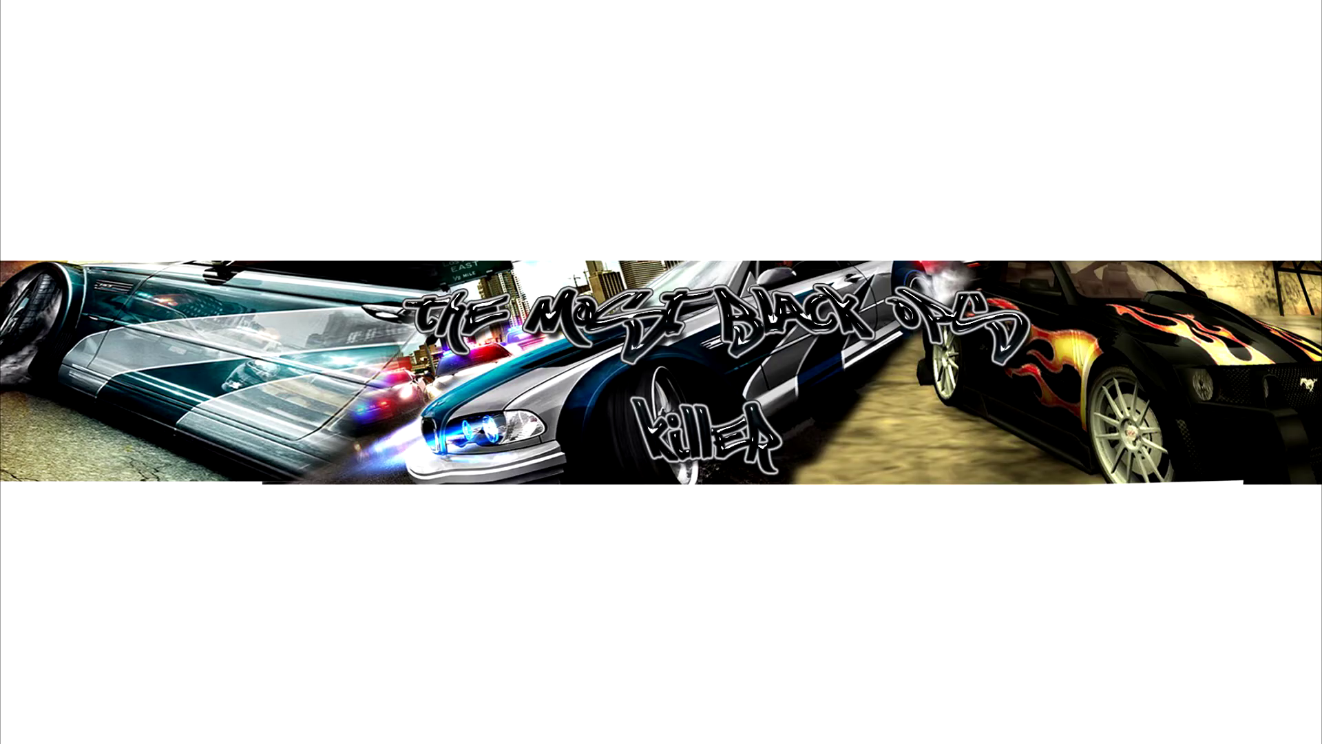